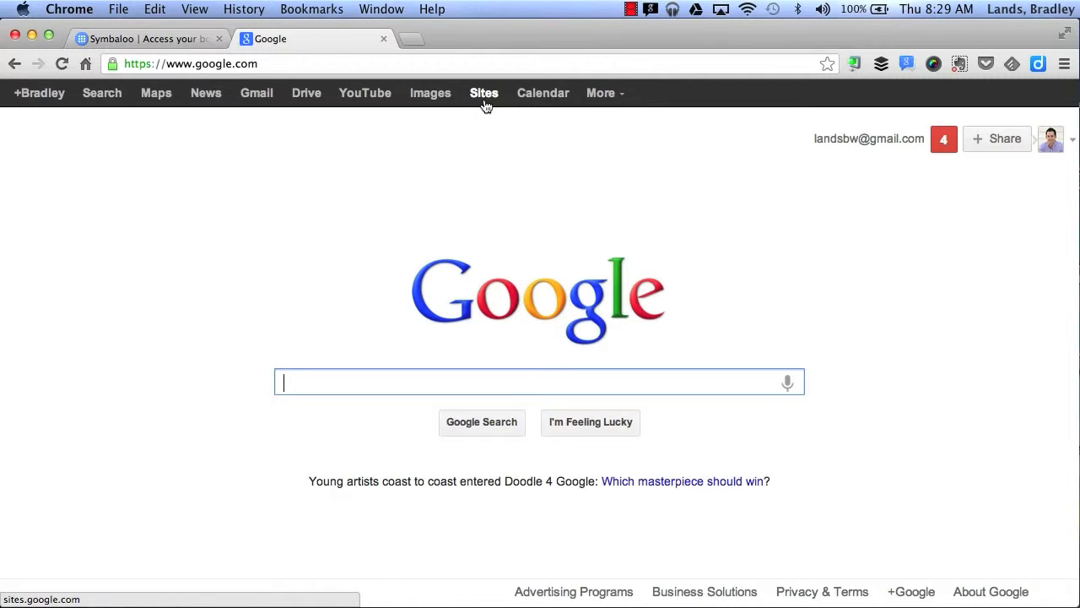
# Step: Open Google Sites from the full list of Google products and start creating a new site
pyautogui.click(606, 94)
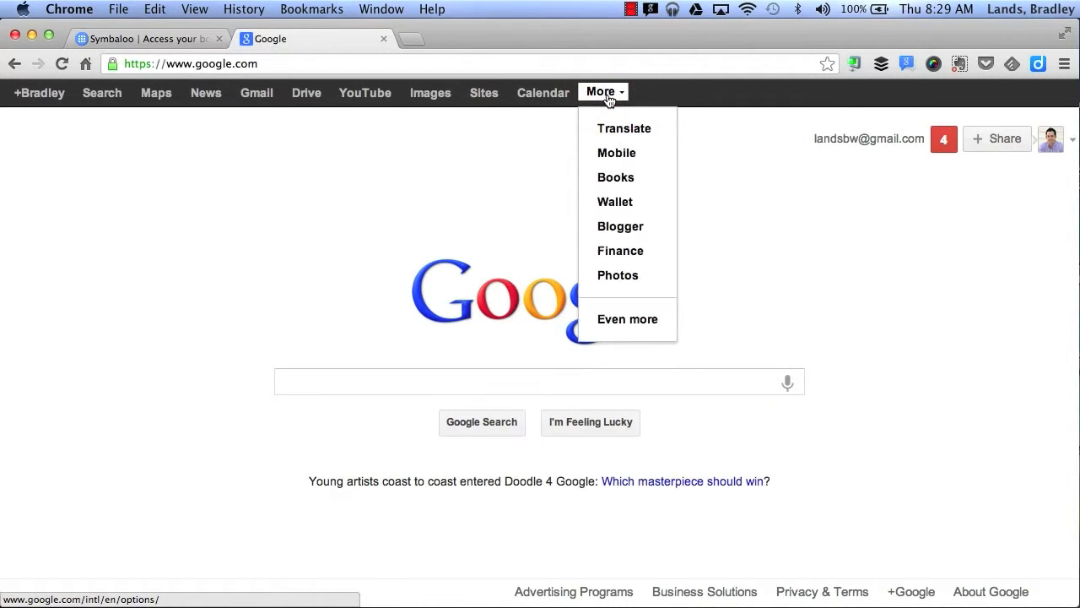
pyautogui.click(620, 319)
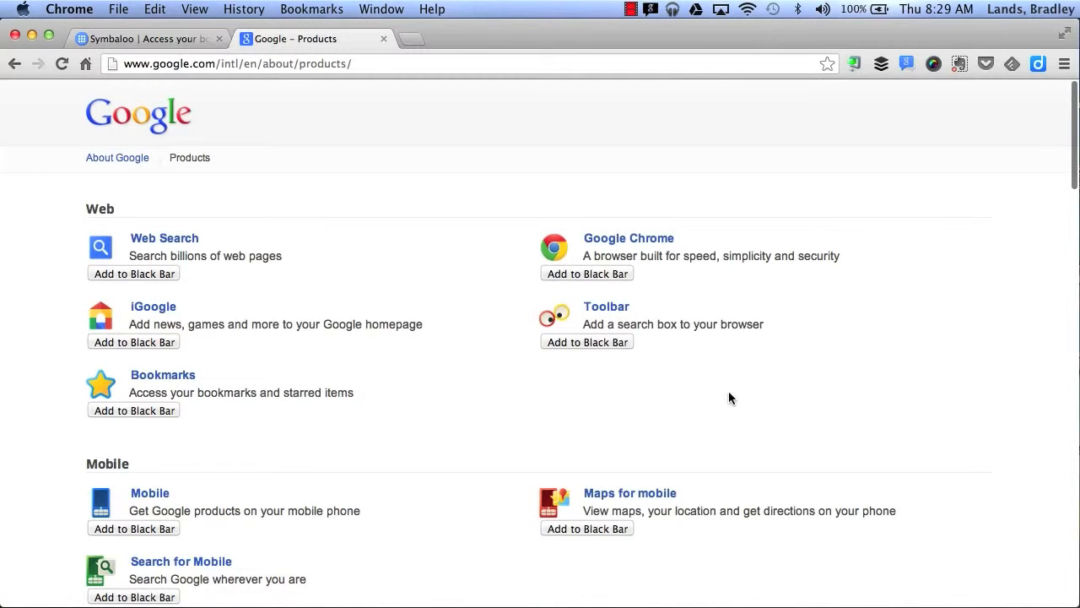
pyautogui.scroll(-5, 729, 395)
pyautogui.scroll(-15, 730, 398)
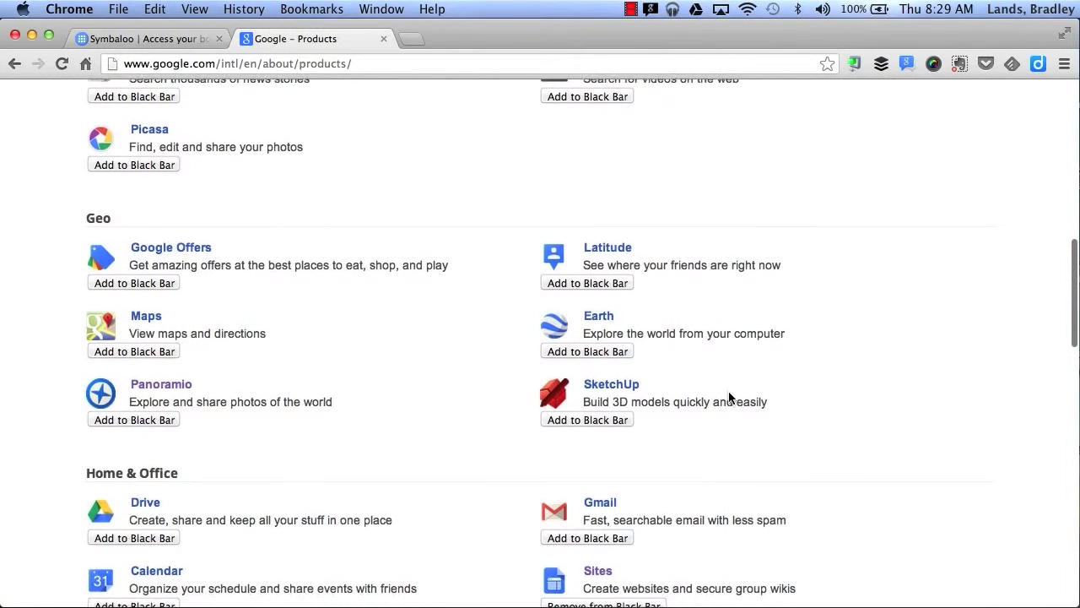
pyautogui.scroll(-4, 729, 395)
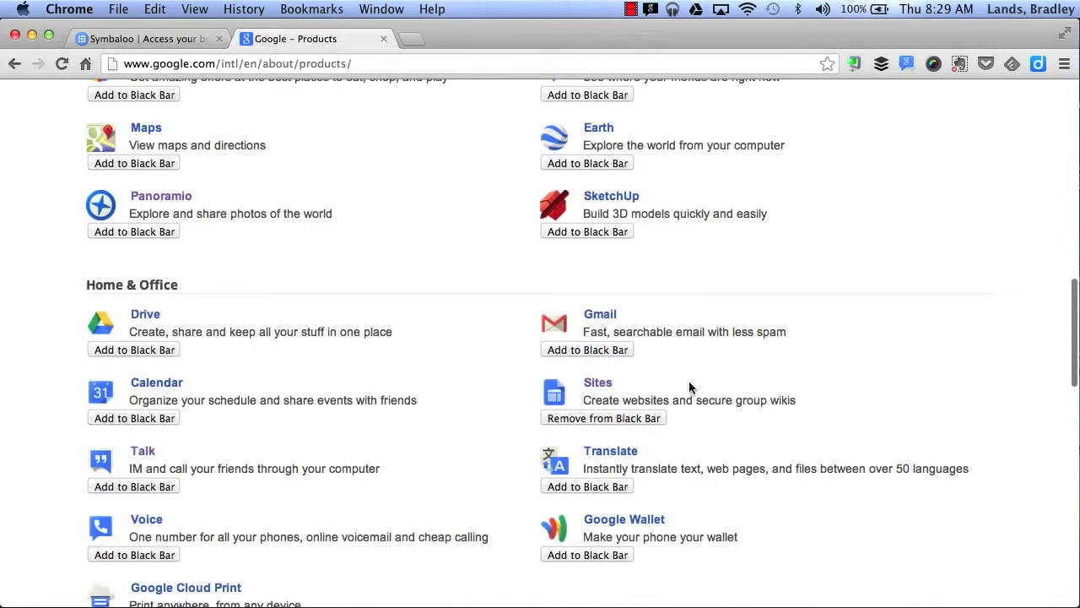
pyautogui.click(606, 383)
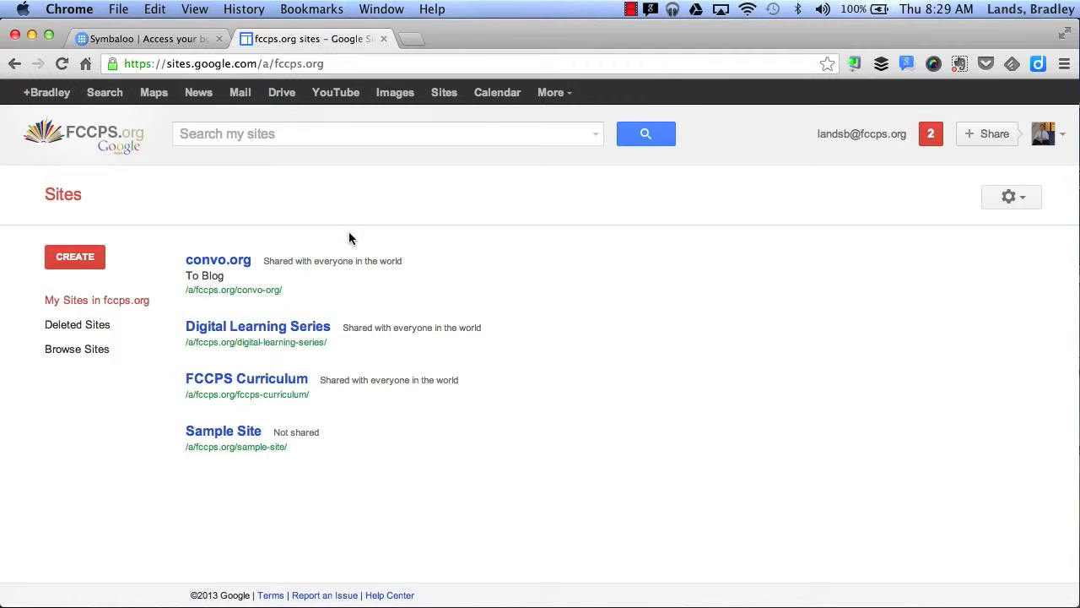
pyautogui.click(84, 265)
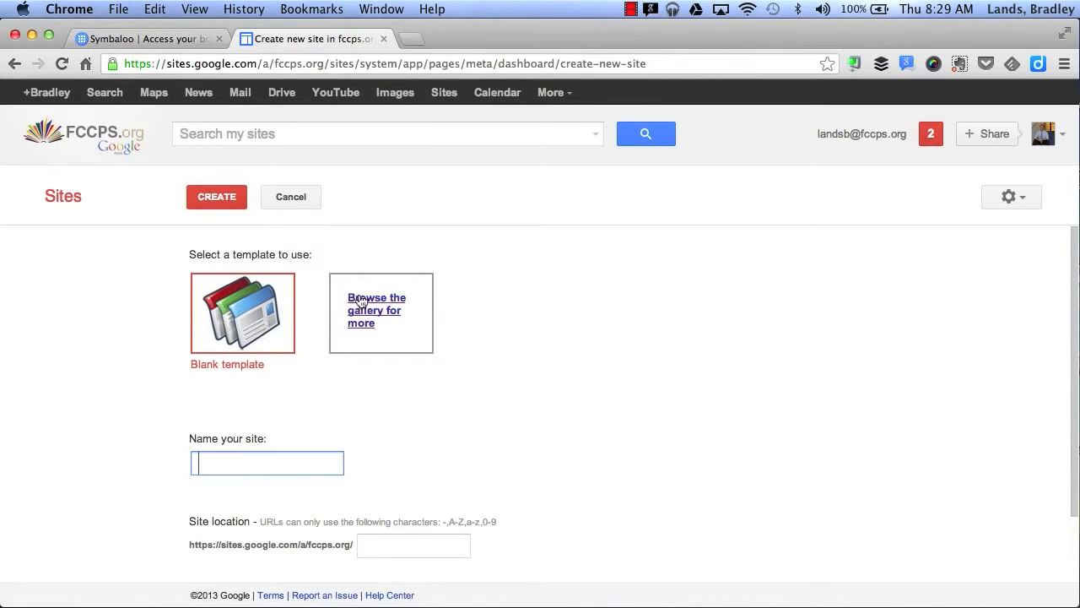
# Step: Browse the site template gallery, looking through the Schools & education templates and the Public templates
pyautogui.click(397, 313)
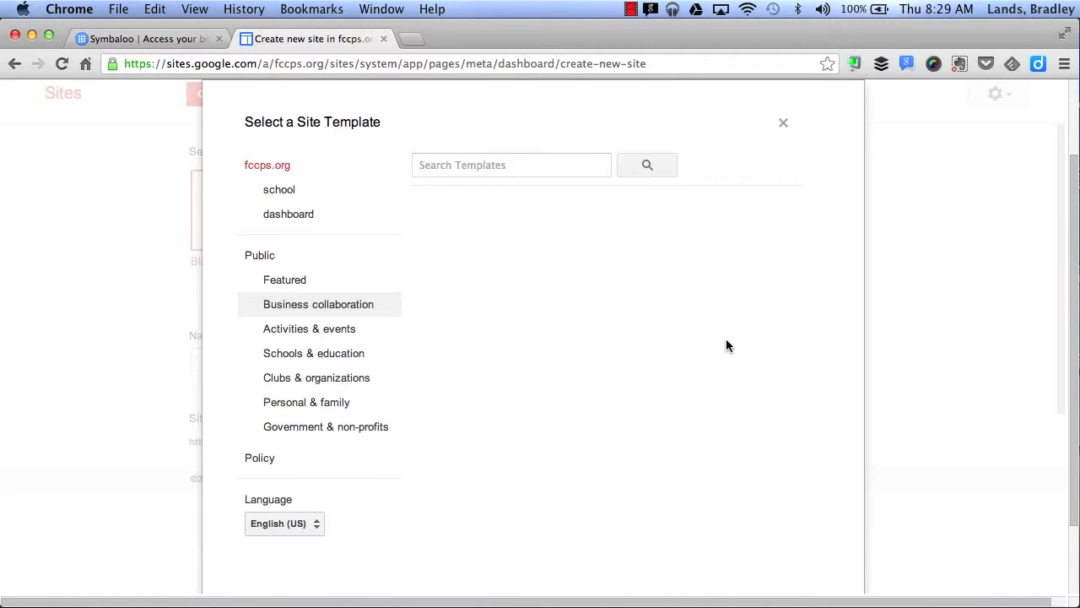
pyautogui.click(365, 356)
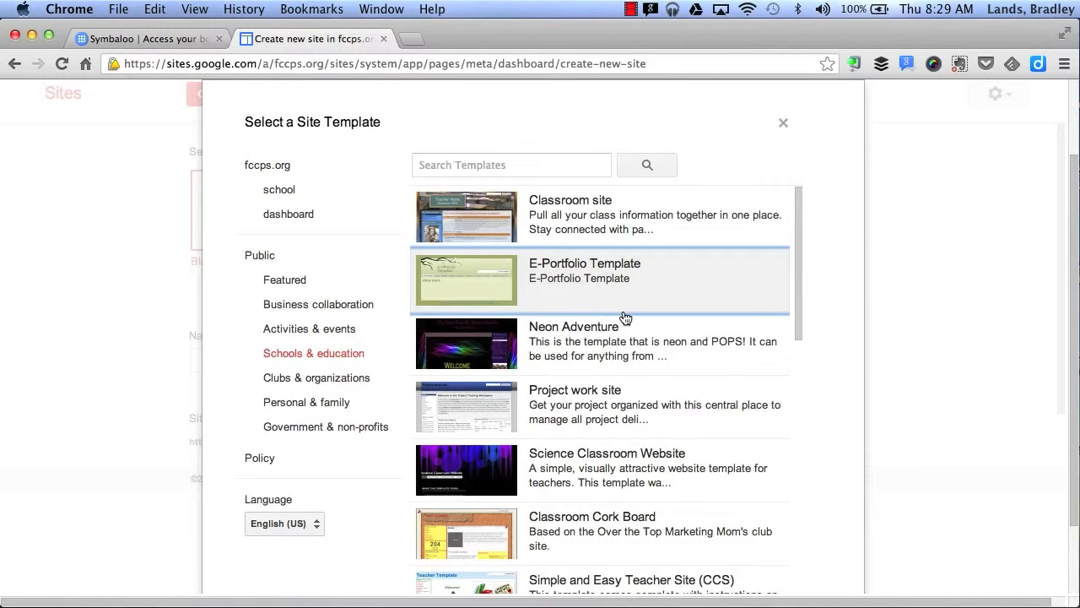
pyautogui.scroll(-5, 625, 317)
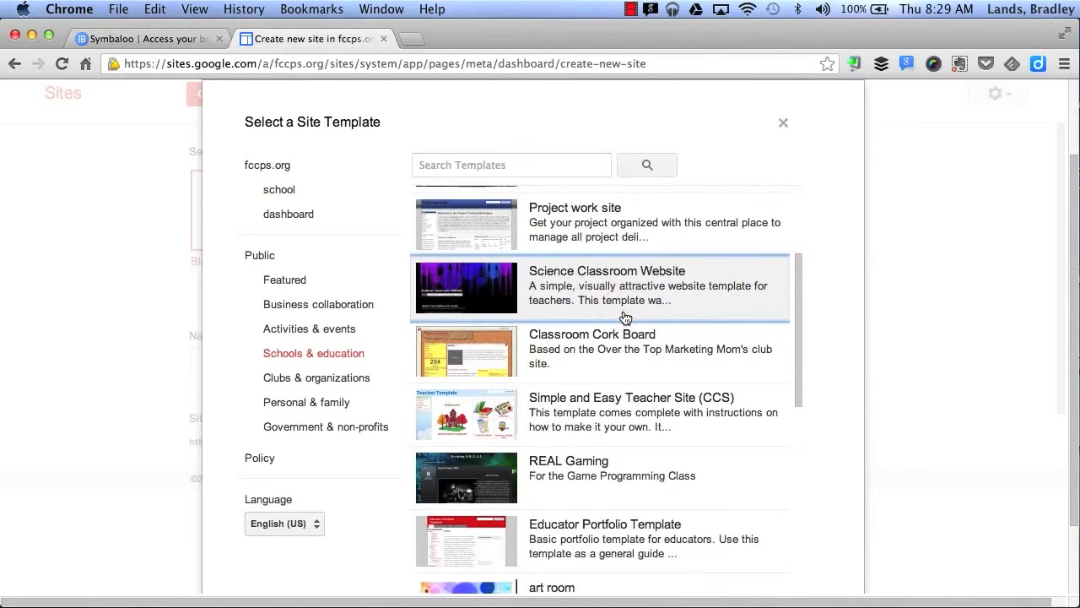
pyautogui.scroll(-3, 625, 318)
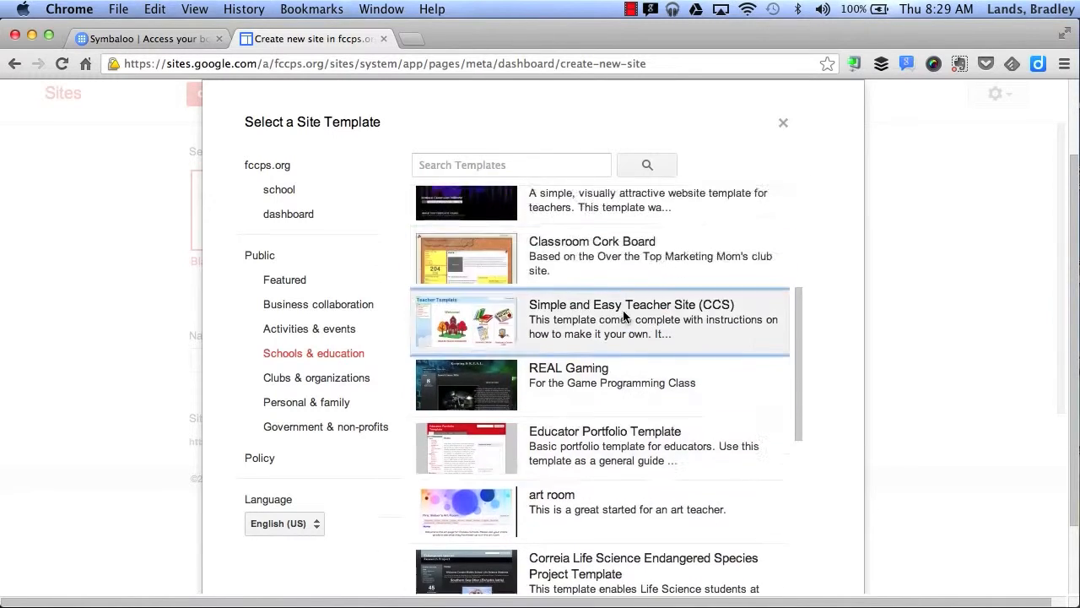
pyautogui.scroll(10, 625, 318)
pyautogui.click(294, 317)
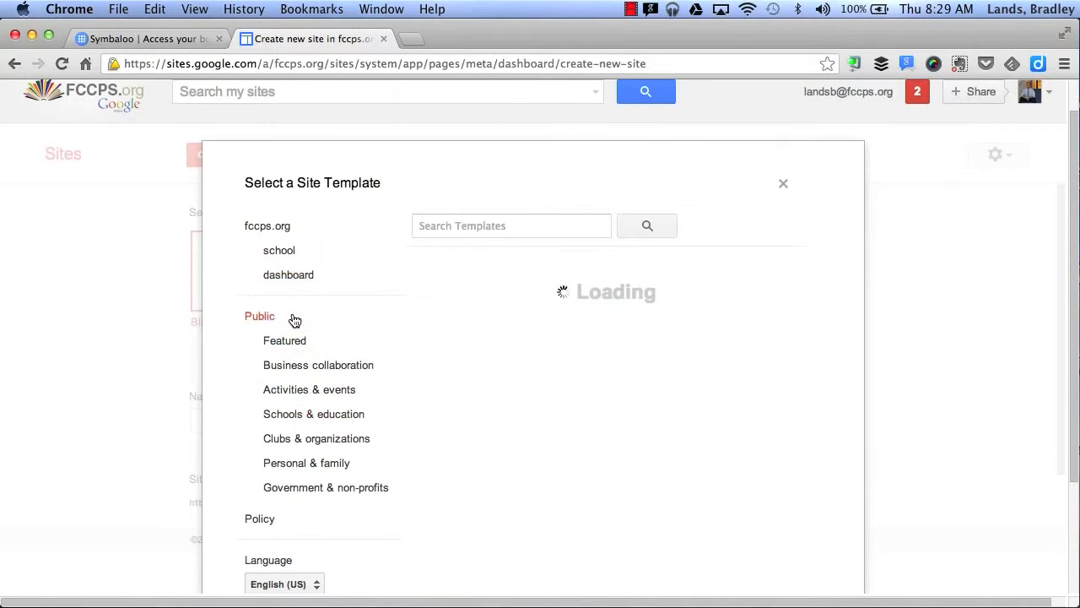
# Step: Search the template gallery for "classroom", look over the matching templates, and leave the gallery without choosing one
pyautogui.click(480, 217)
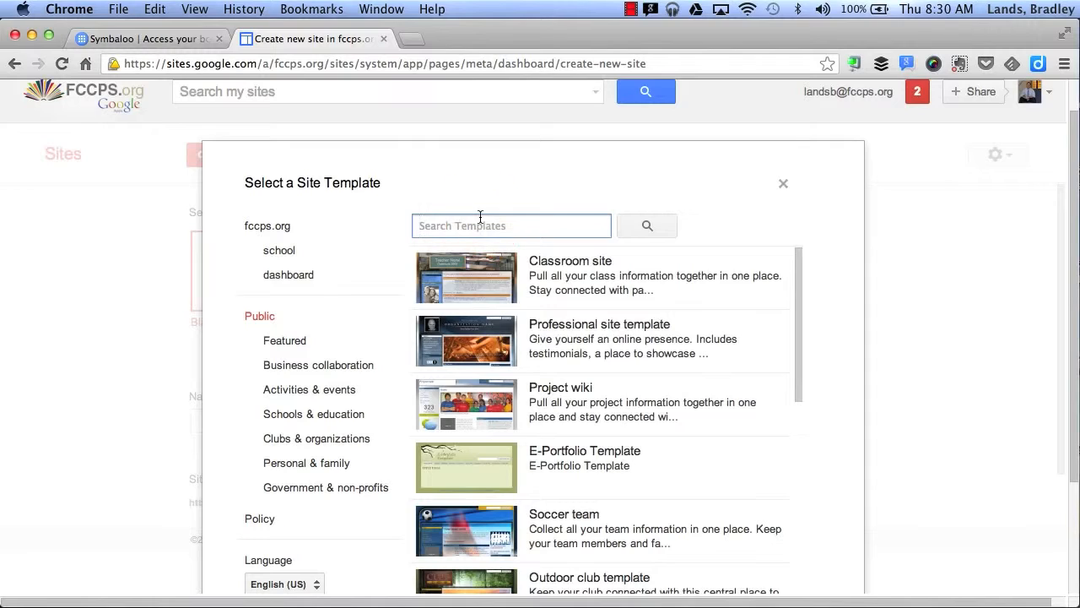
pyautogui.write('classroom')
pyautogui.press('Return')
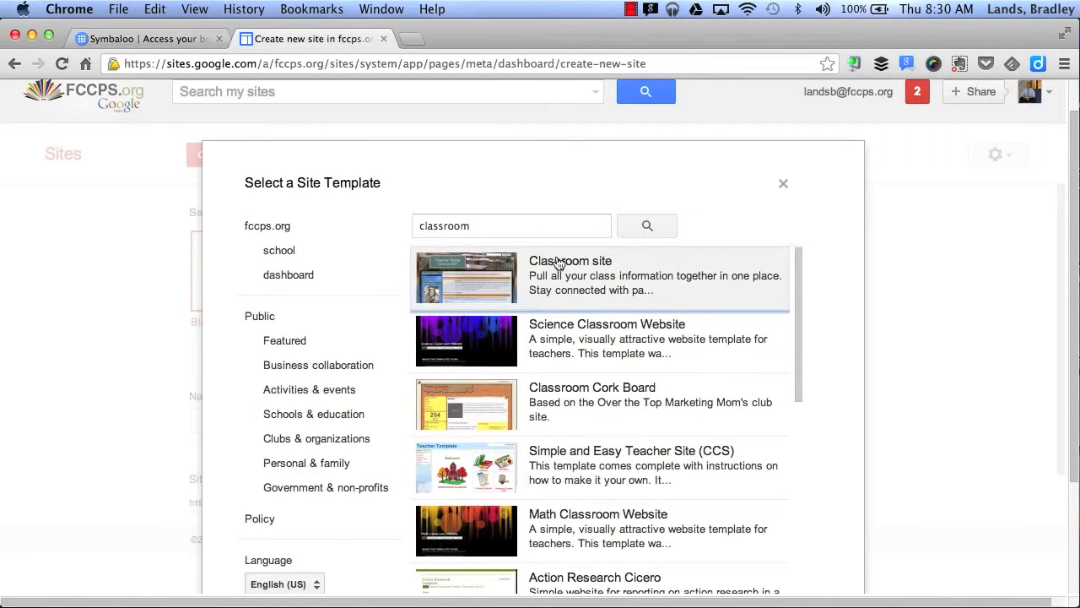
pyautogui.scroll(-5, 676, 371)
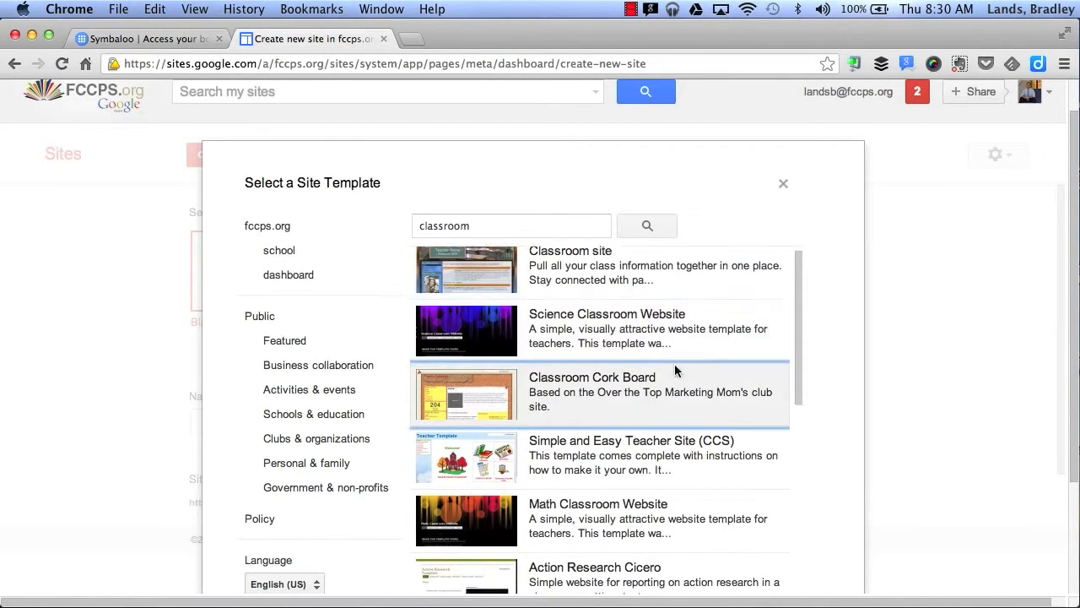
pyautogui.scroll(5, 677, 371)
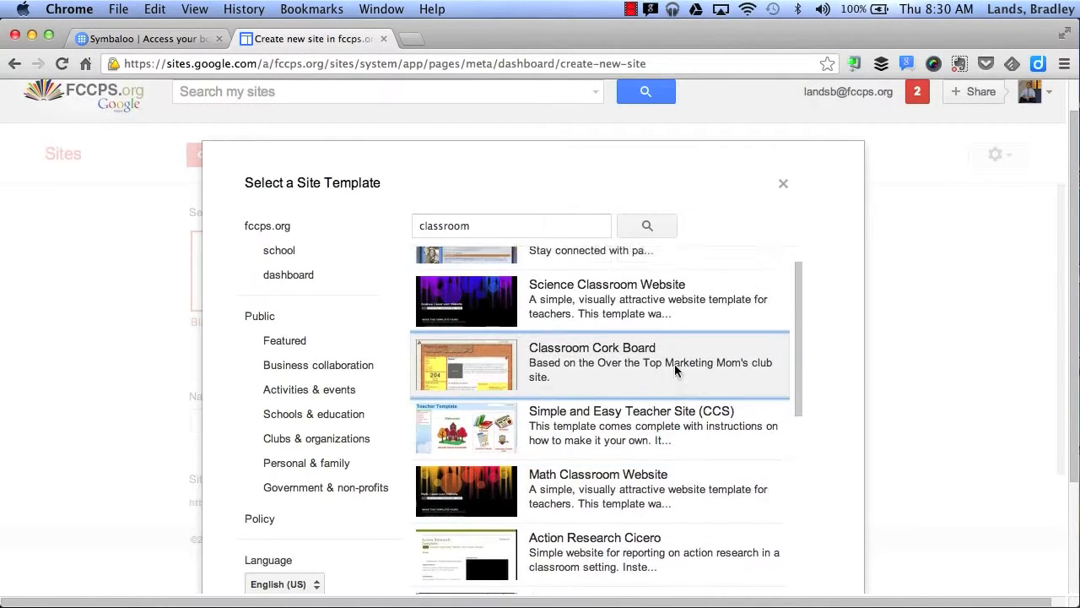
pyautogui.scroll(-4, 330, 377)
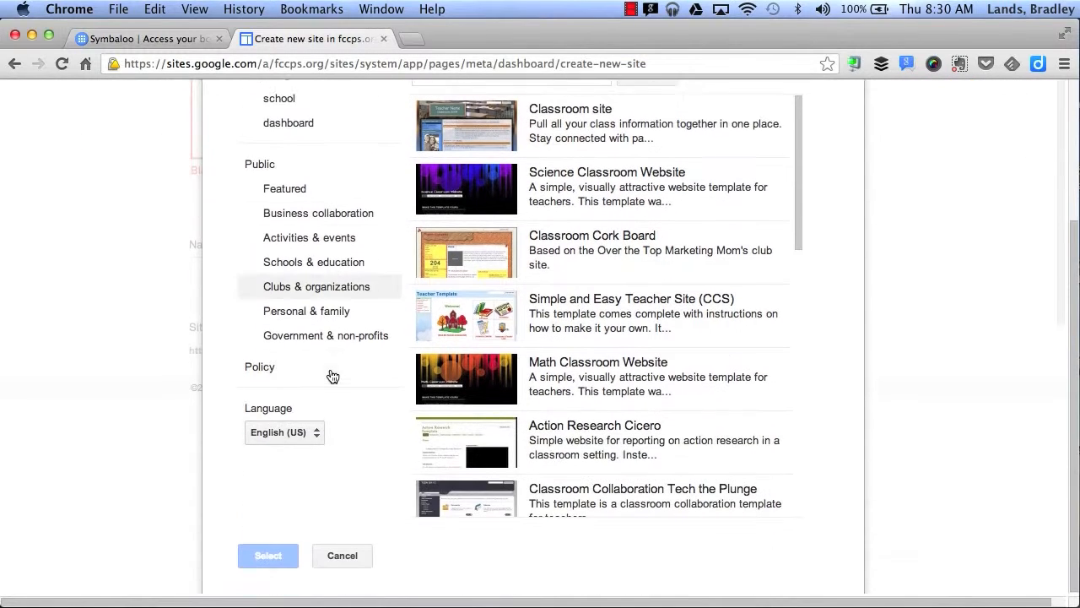
pyautogui.click(341, 555)
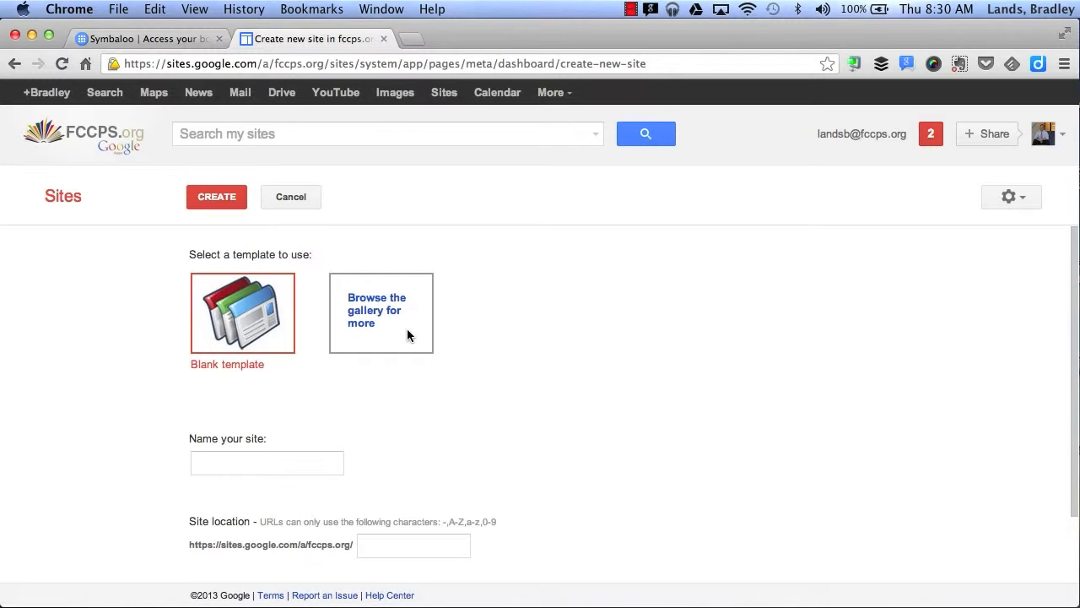
# Step: Name the new site "My Google Site"
pyautogui.scroll(-2, 261, 381)
pyautogui.click(261, 381)
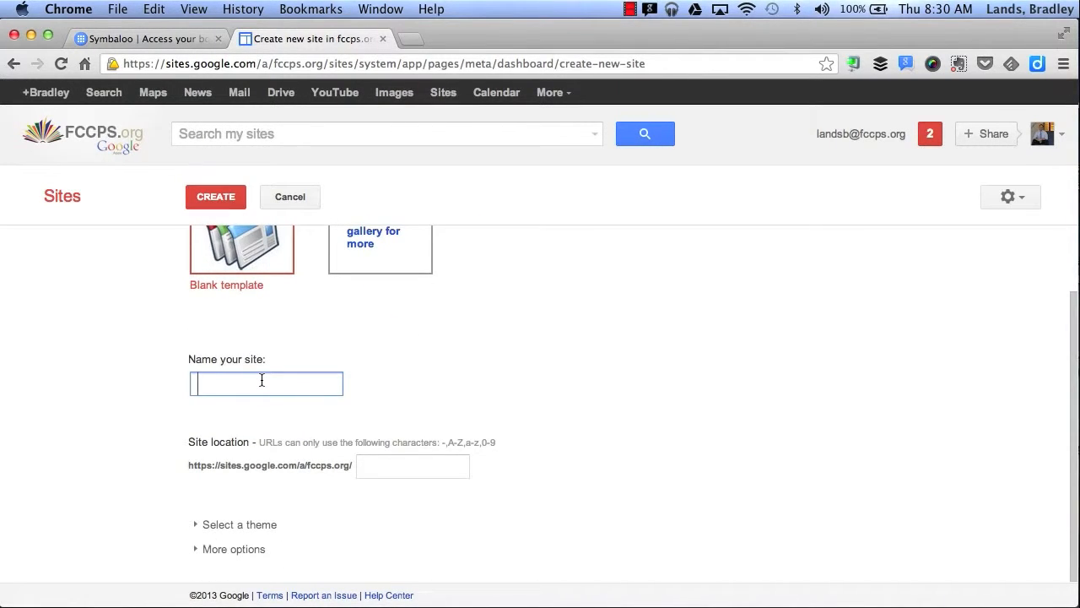
pyautogui.write('My Google Site')
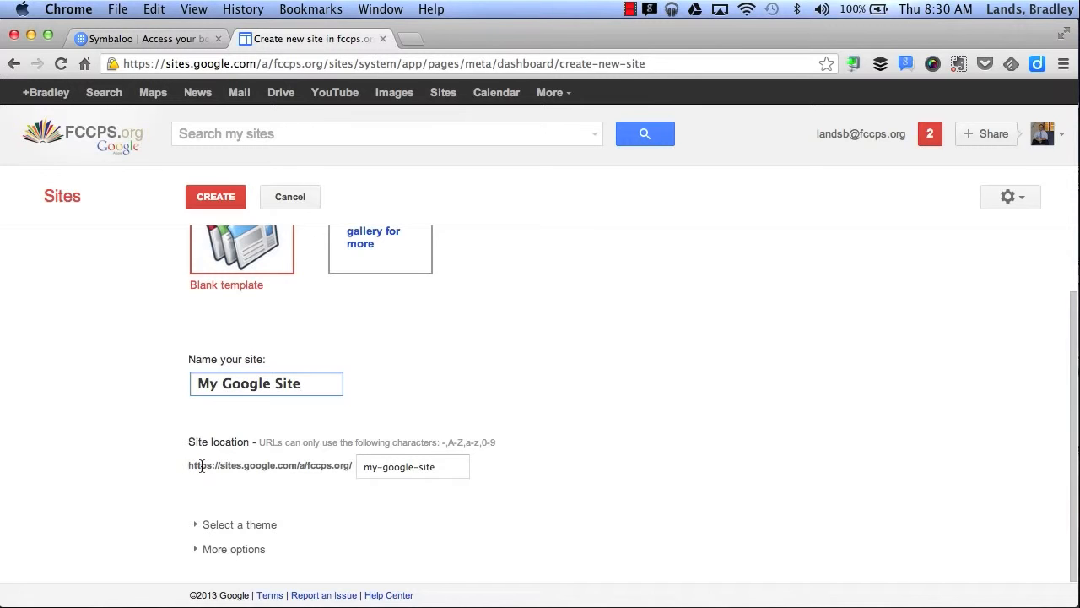
# Step: Look through the available site themes and choose the Notebook theme for the new site
pyautogui.scroll(-1, 386, 502)
pyautogui.click(196, 523)
pyautogui.scroll(-10, 533, 539)
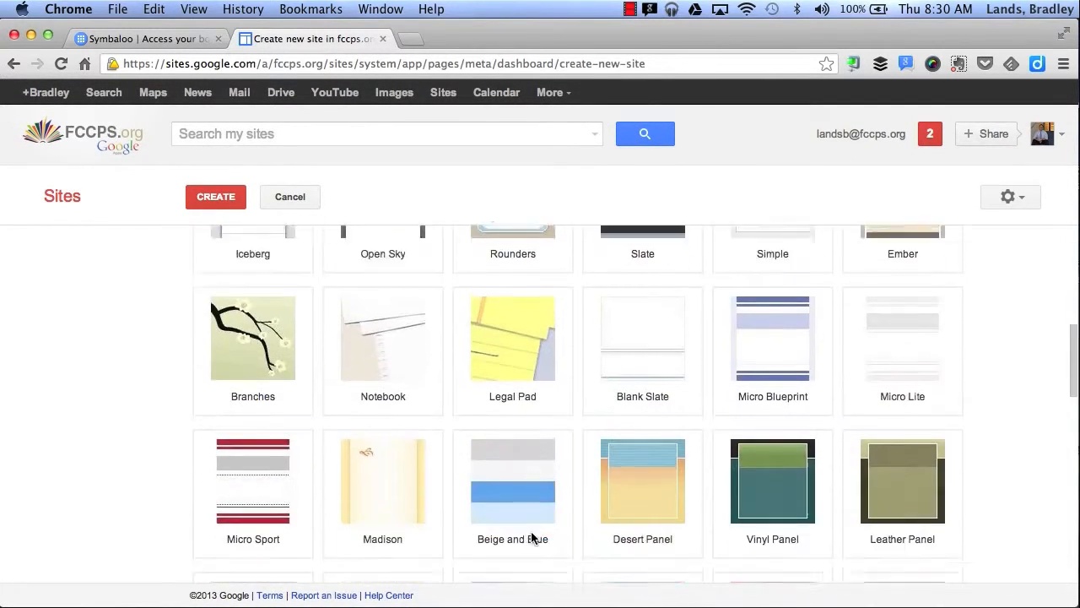
pyautogui.scroll(-4, 532, 540)
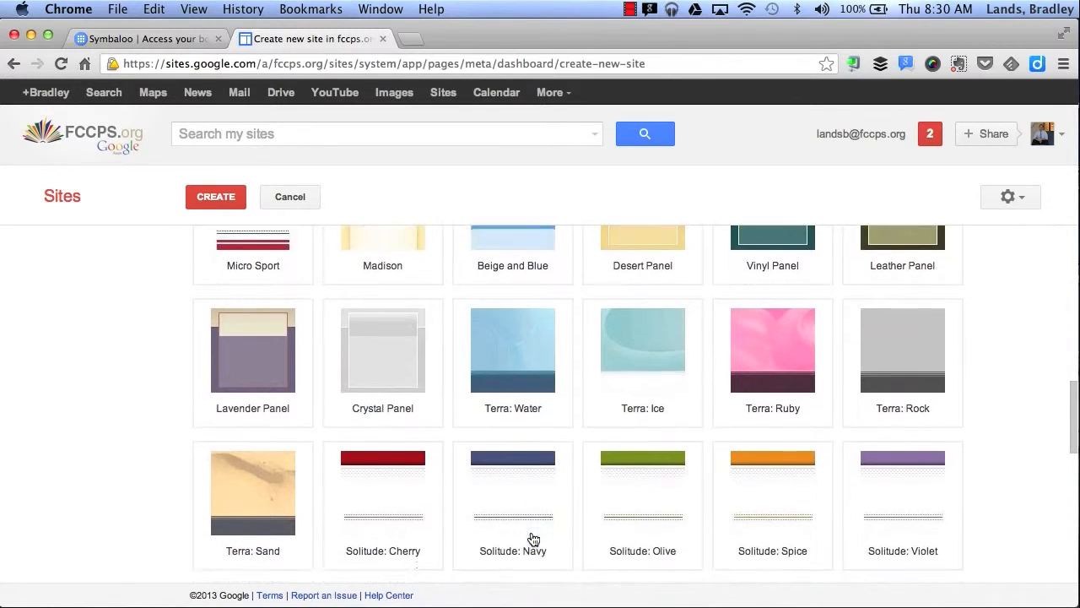
pyautogui.scroll(5, 533, 539)
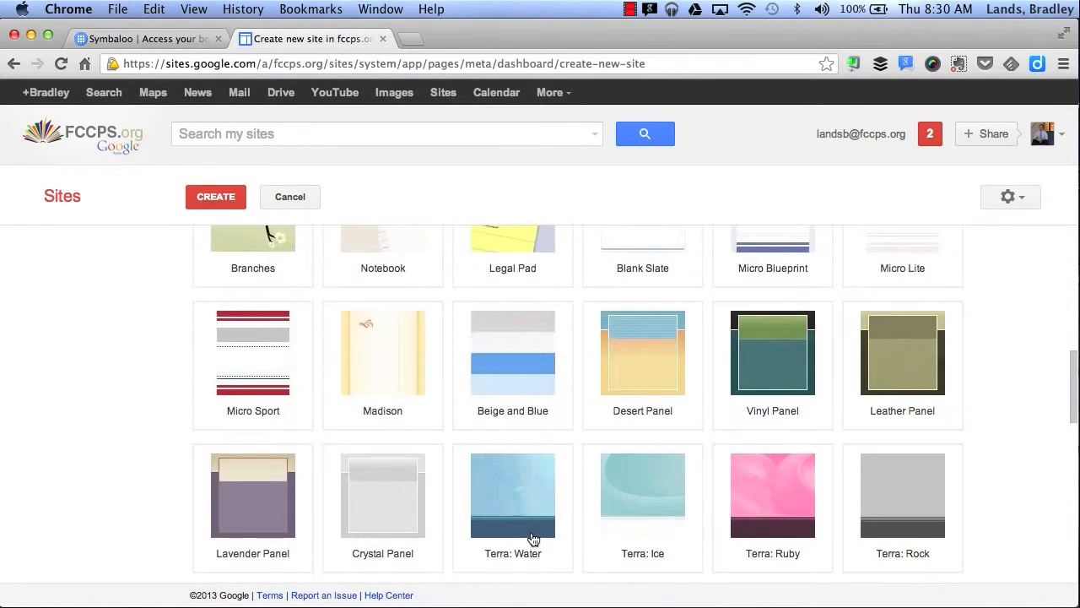
pyautogui.scroll(3, 533, 539)
pyautogui.click(405, 351)
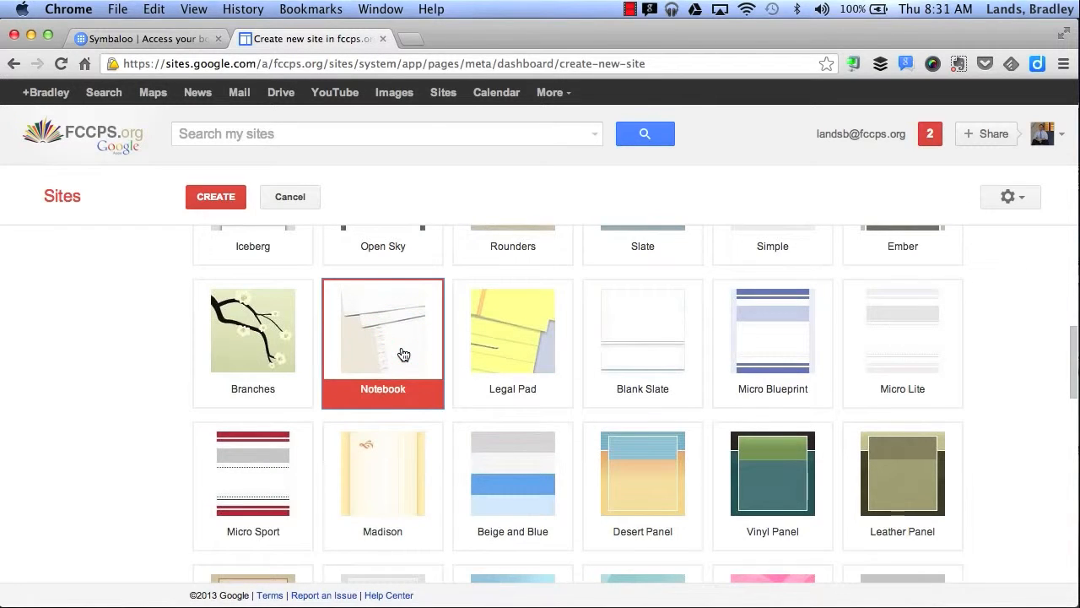
# Step: Set the site categories to "school, education," in the additional options and leave the site description empty
pyautogui.scroll(-10, 63, 426)
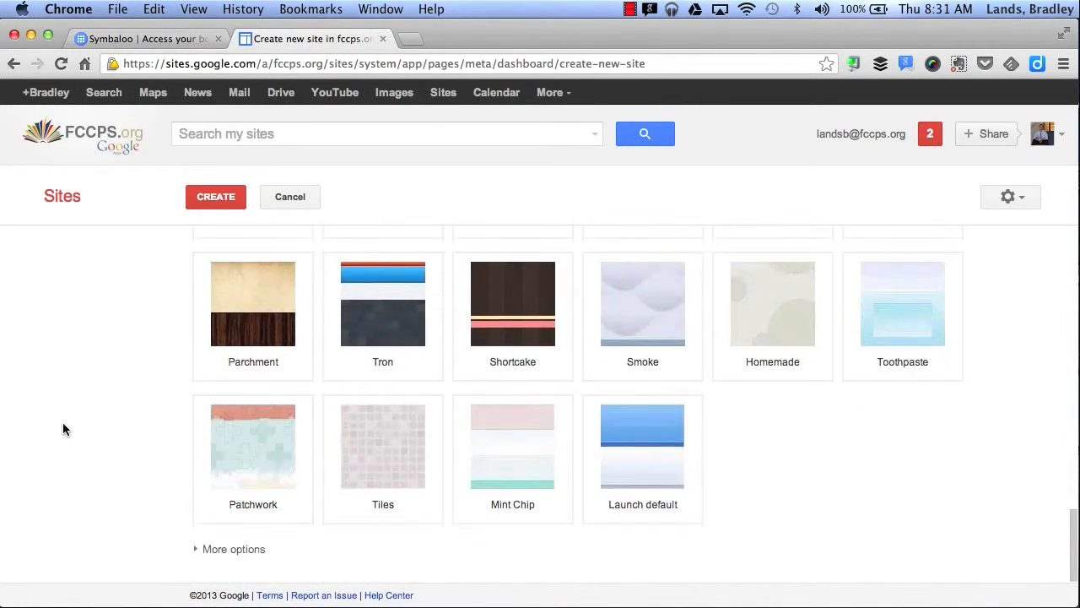
pyautogui.click(199, 551)
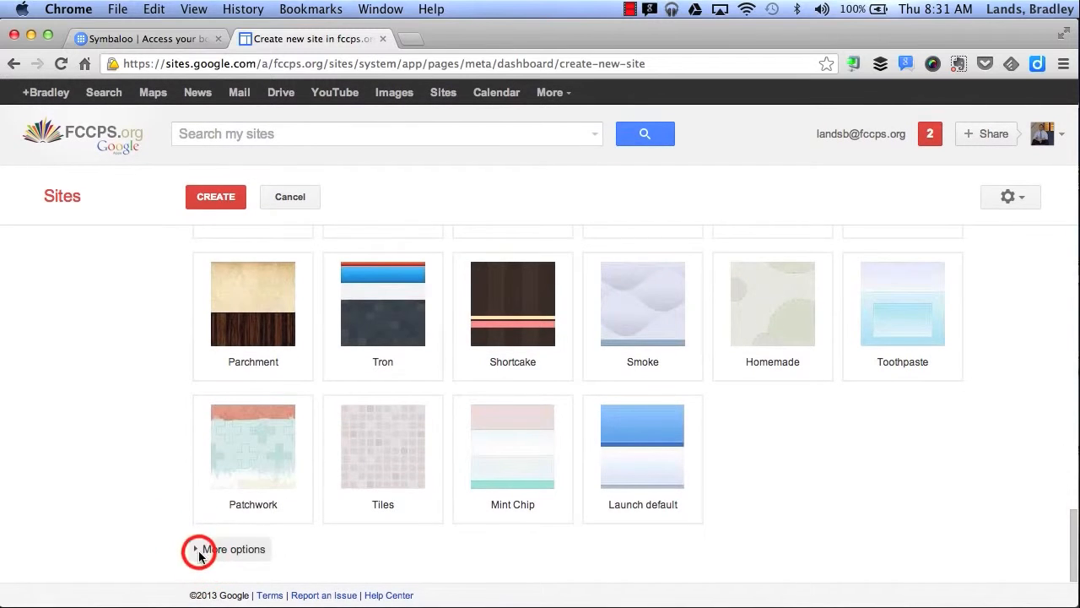
pyautogui.scroll(-5, 199, 554)
pyautogui.click(237, 422)
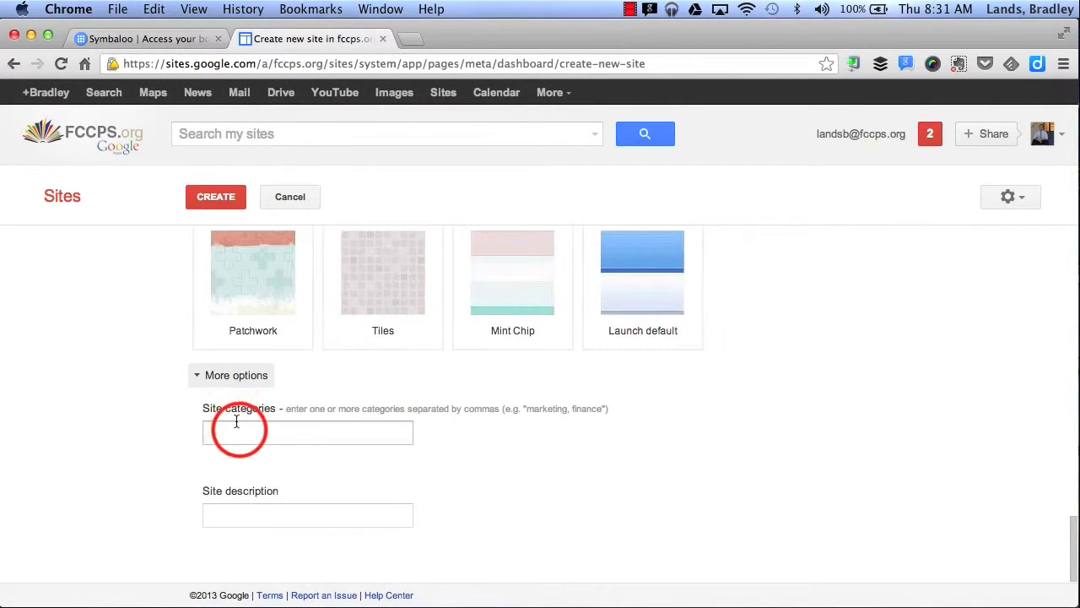
pyautogui.write('schoo')
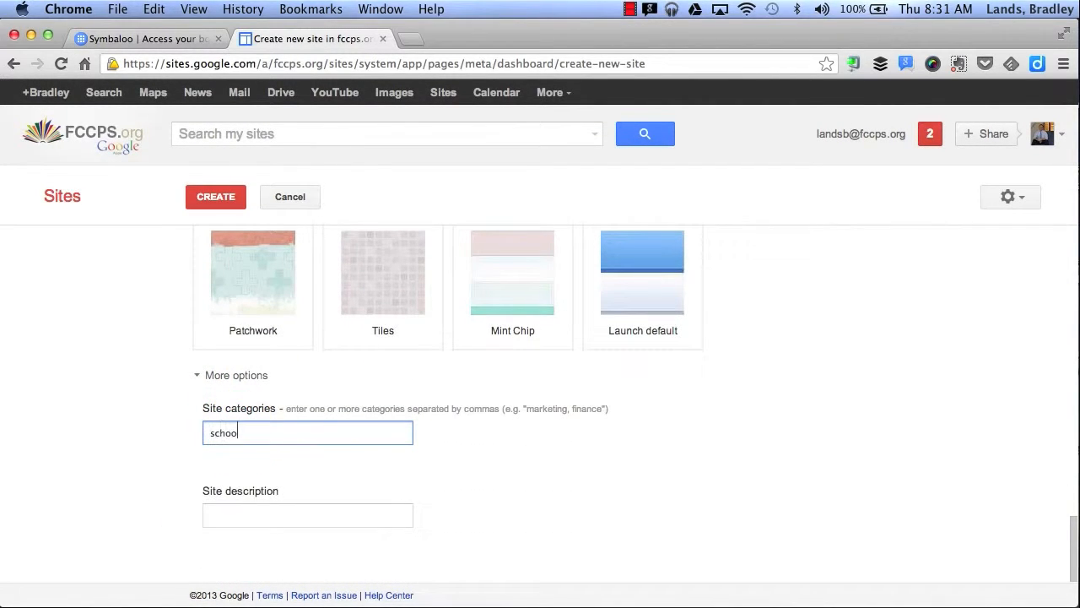
pyautogui.write('l, education')
pyautogui.click(213, 519)
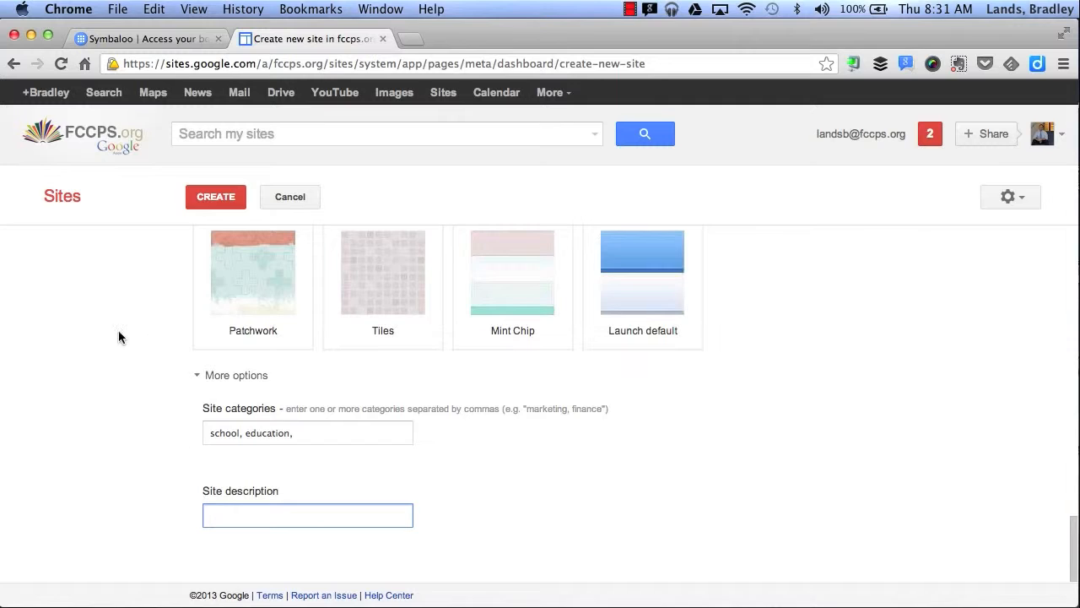
# Step: Create the site using the blank template and the chosen name, theme and categories
pyautogui.scroll(10, 118, 335)
pyautogui.scroll(2, 119, 337)
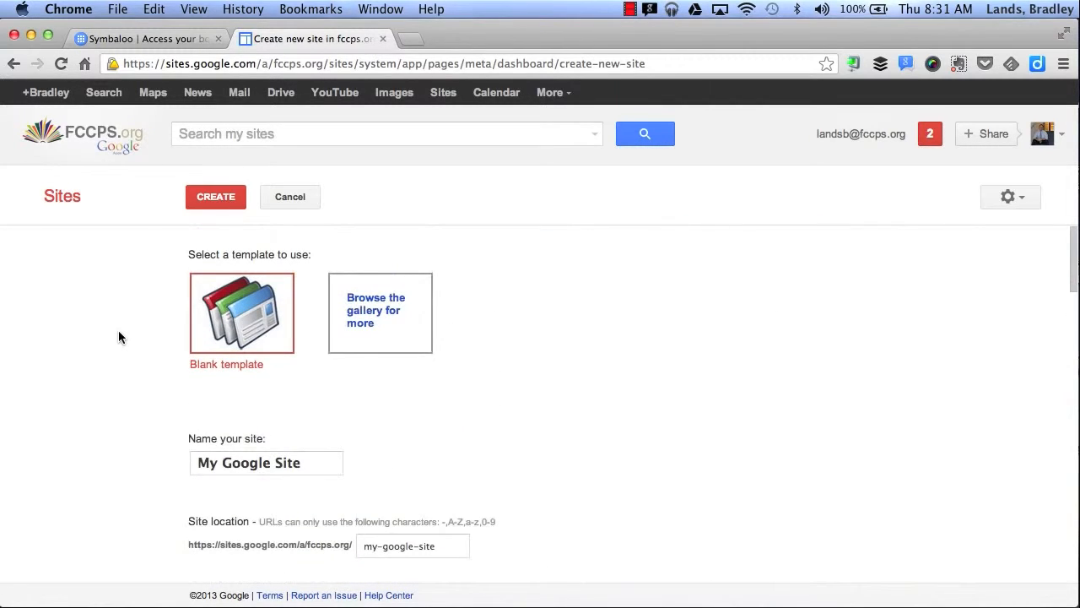
pyautogui.click(223, 198)
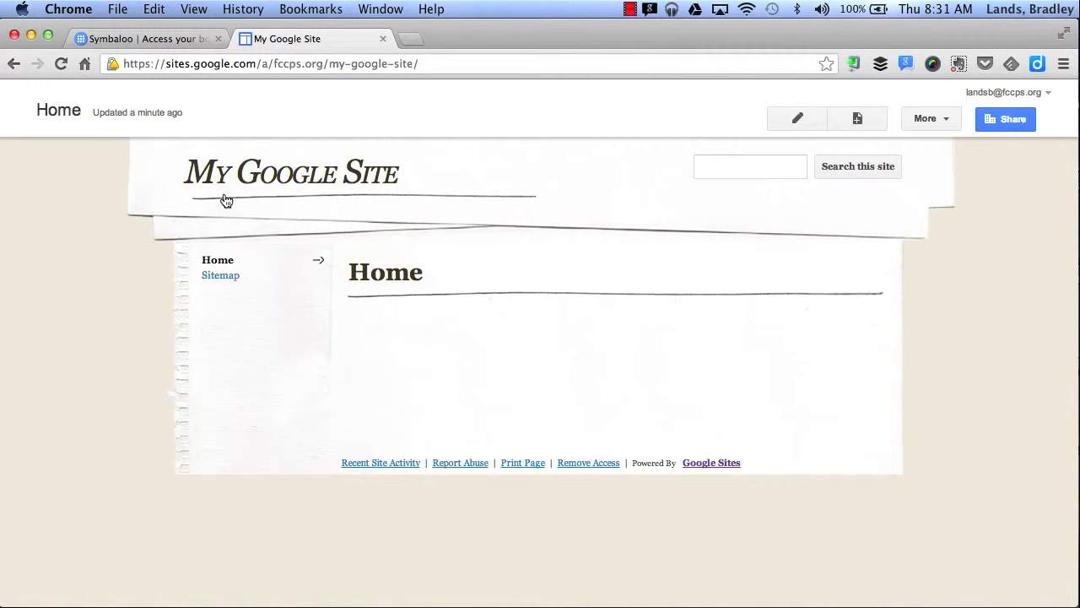
# Step: Edit the site's Home page and enter "I can type in text" in its body
pyautogui.click(782, 124)
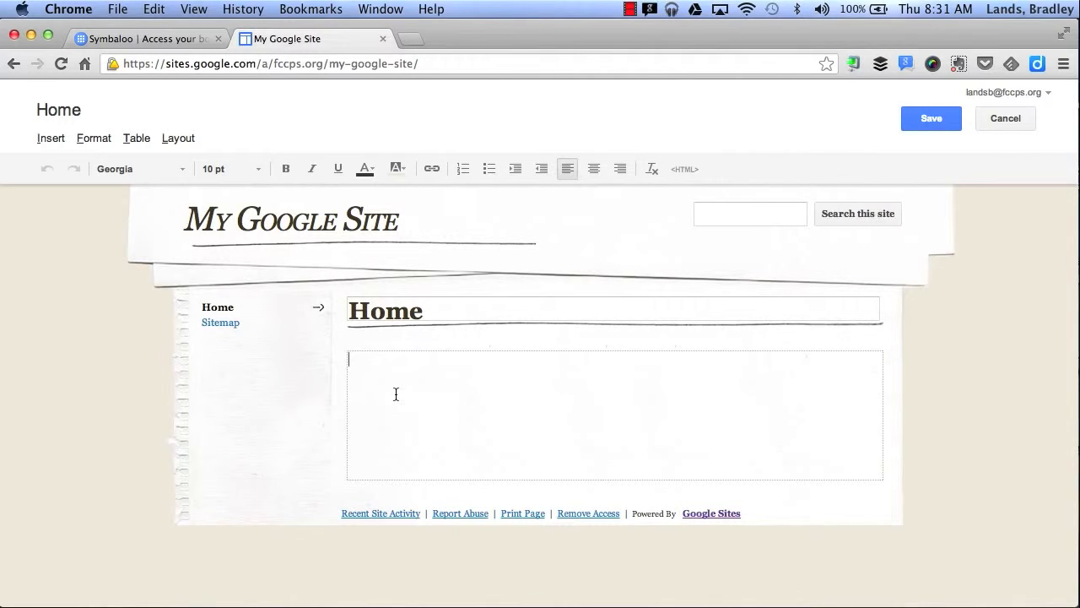
pyautogui.write('I can type in text')
pyautogui.press('BackSpace')
pyautogui.write('xt')
# Step: Replace the Home page's title with "Google Site" and save the page changes
pyautogui.click(389, 311)
pyautogui.doubleClick(390, 310)
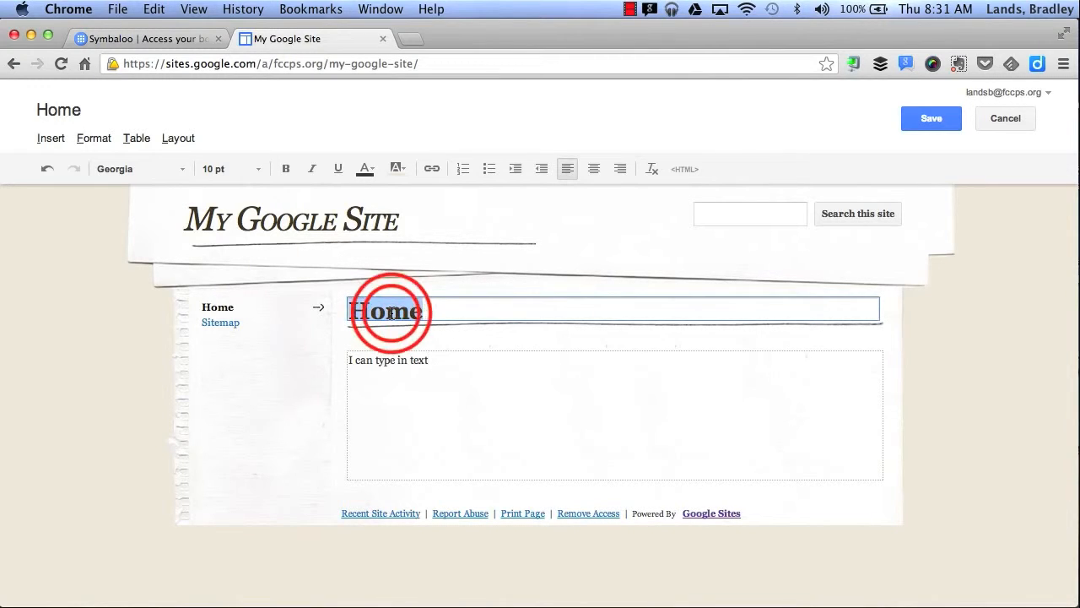
pyautogui.write('Google Site')
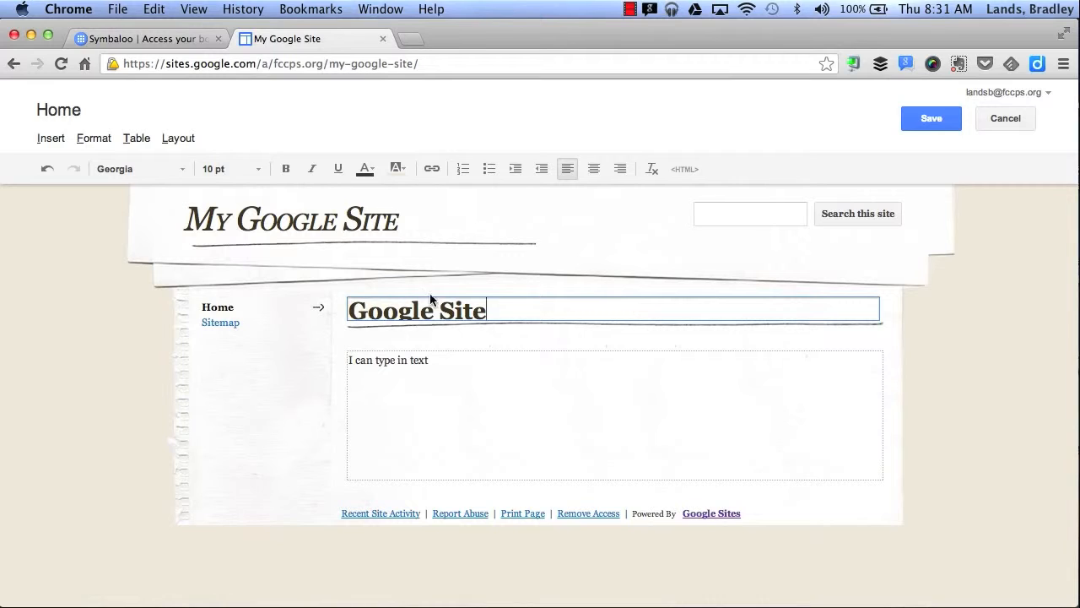
pyautogui.click(917, 122)
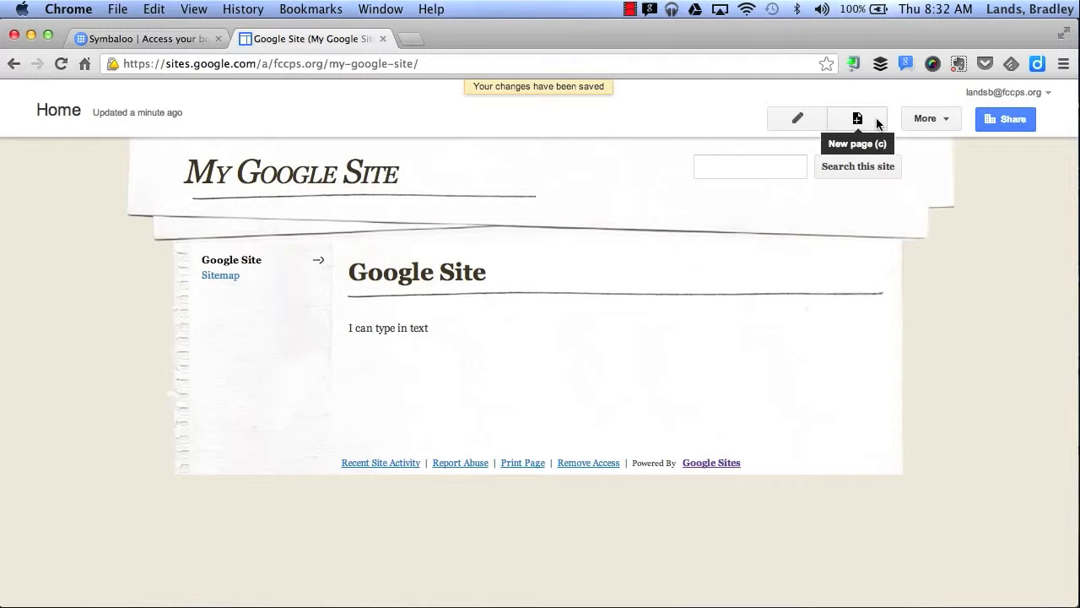
# Step: Create a new page named "Directions" with the Web Page template, placed at the site's top level
pyautogui.click(858, 119)
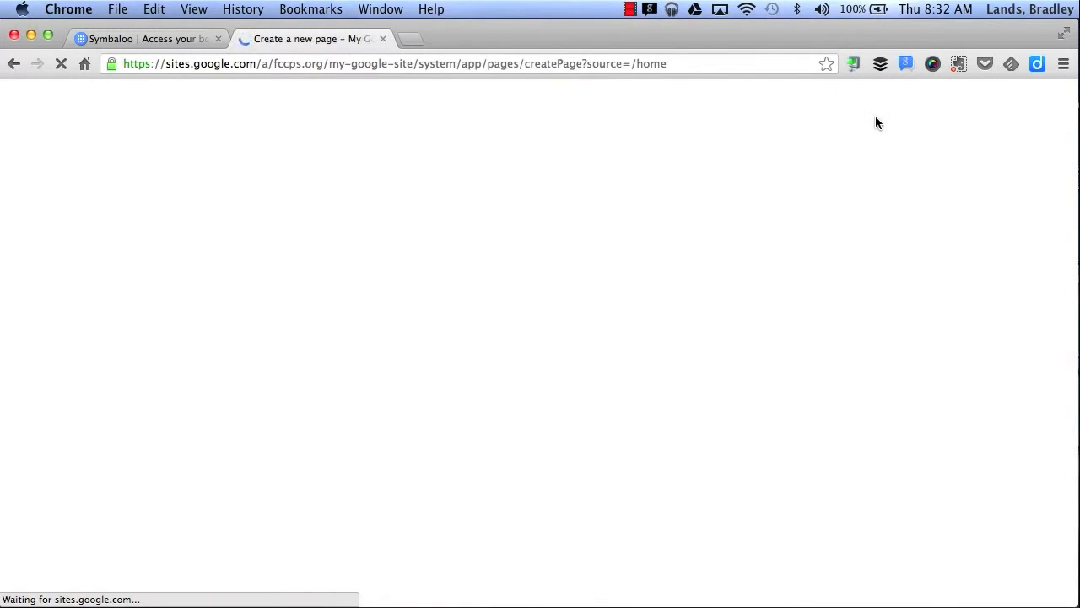
pyautogui.click(262, 338)
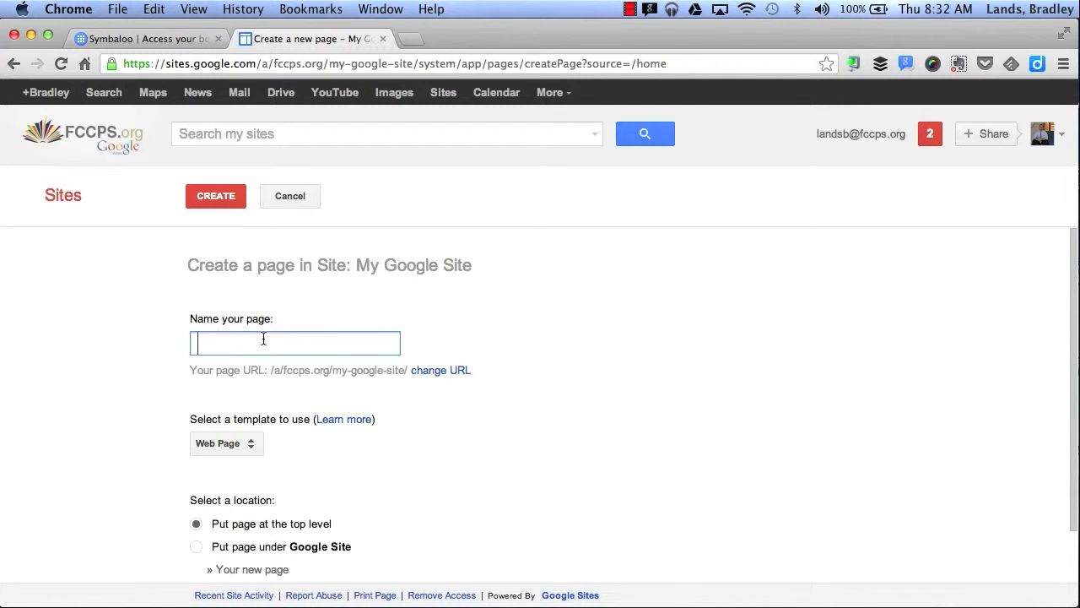
pyautogui.write('Directions')
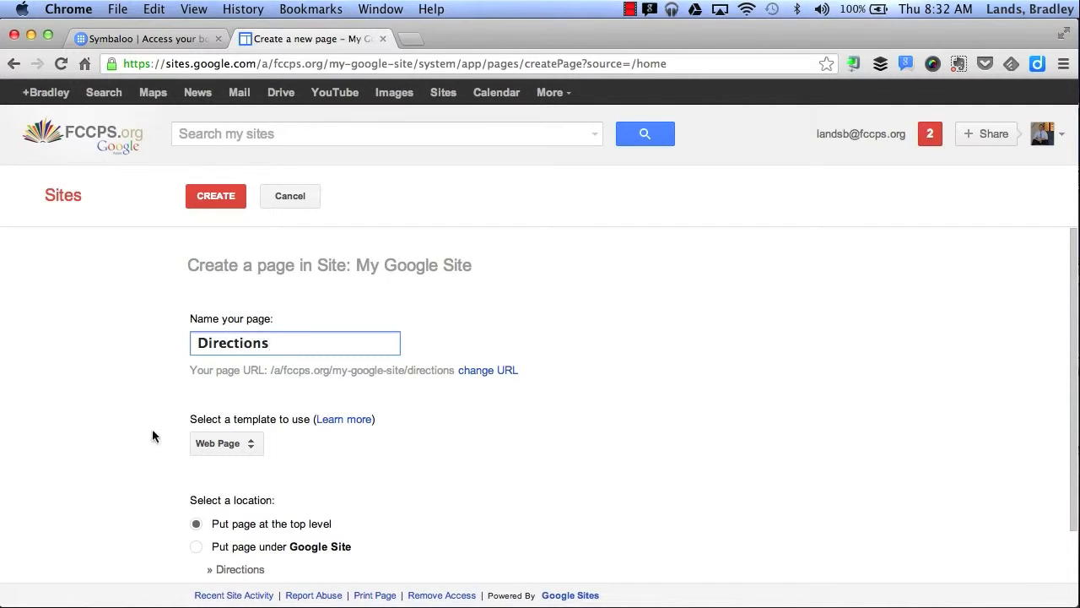
pyautogui.scroll(-2, 152, 429)
pyautogui.click(244, 396)
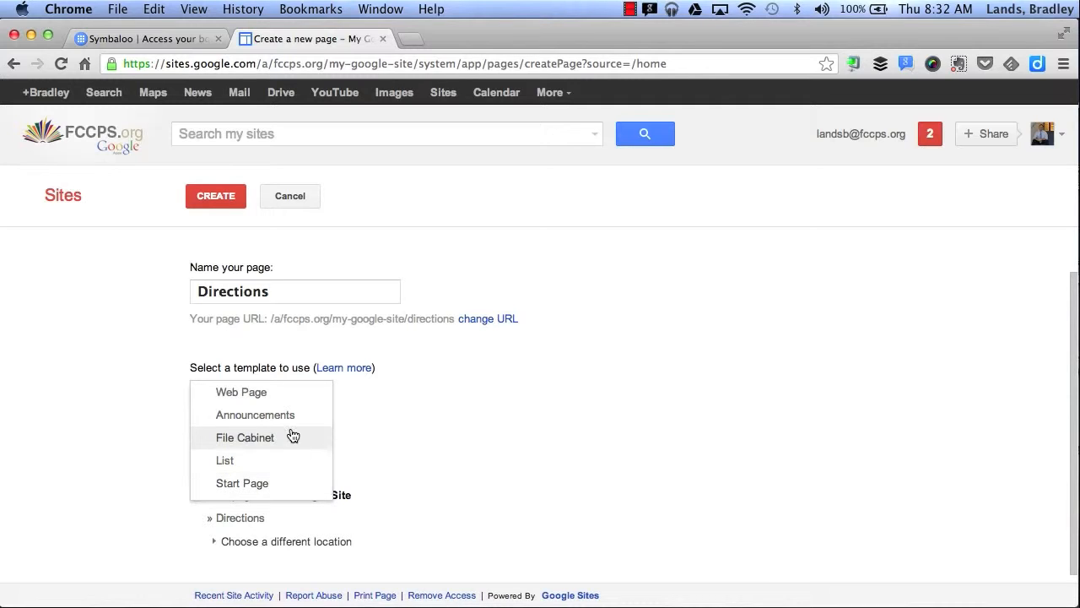
pyautogui.click(304, 393)
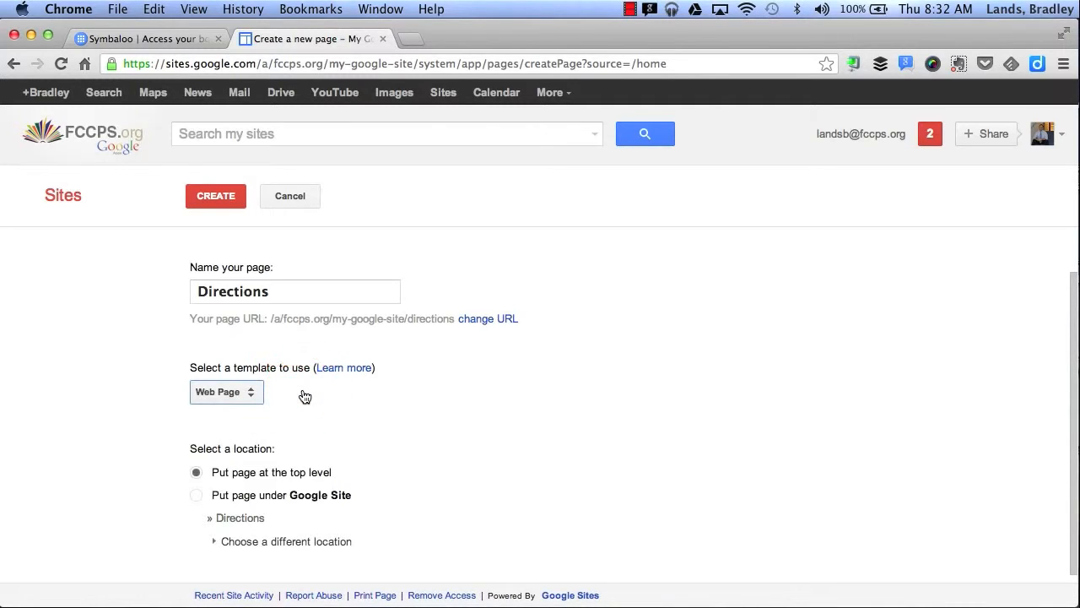
pyautogui.scroll(-1, 415, 400)
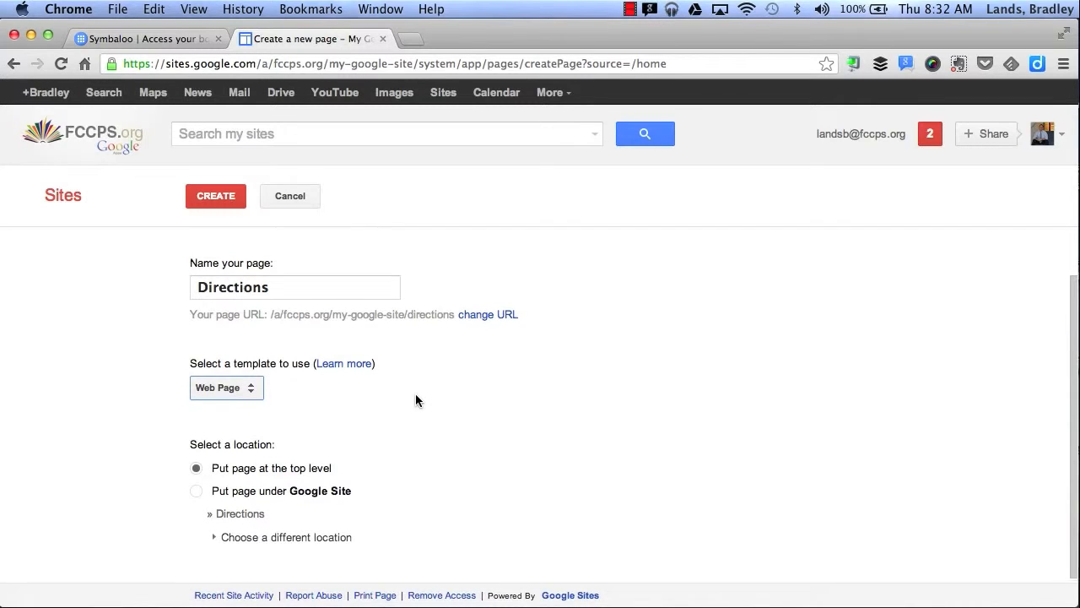
pyautogui.scroll(3, 415, 393)
pyautogui.click(221, 194)
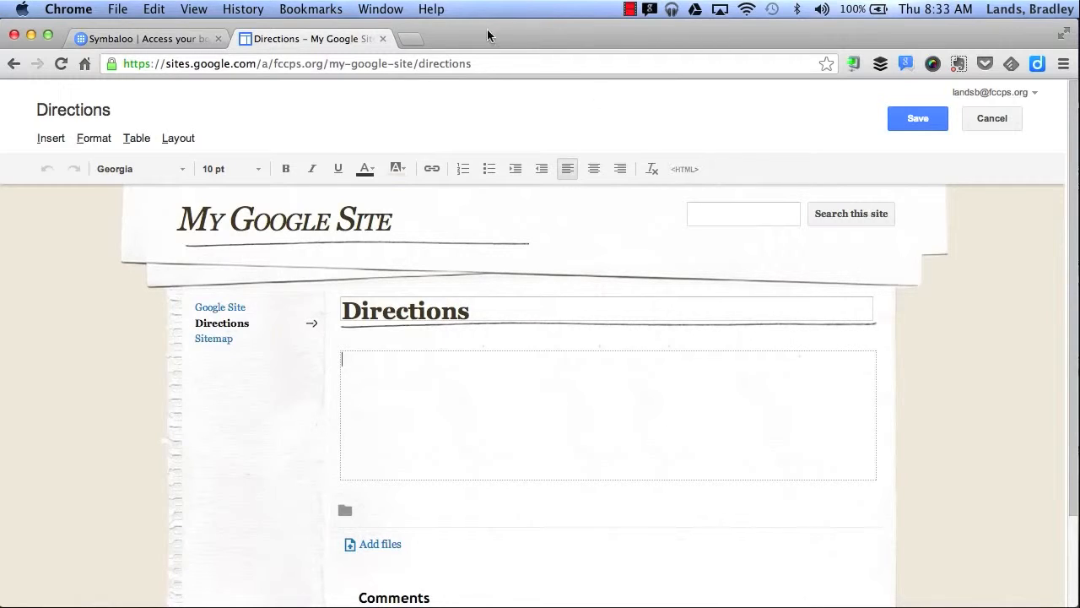
pyautogui.click(58, 144)
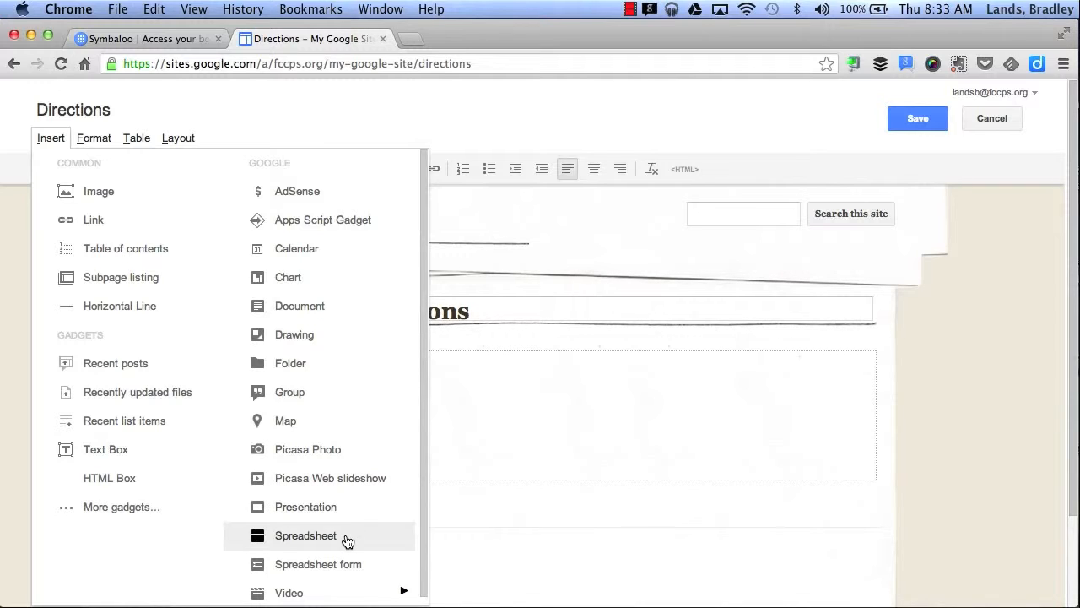
pyautogui.moveTo(336, 590)
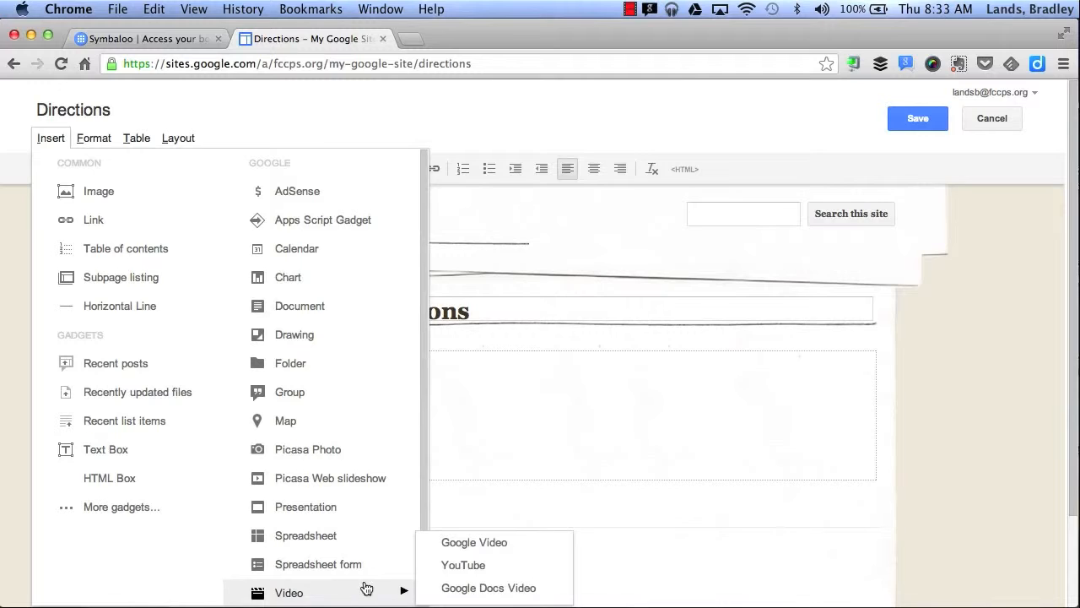
pyautogui.click(437, 571)
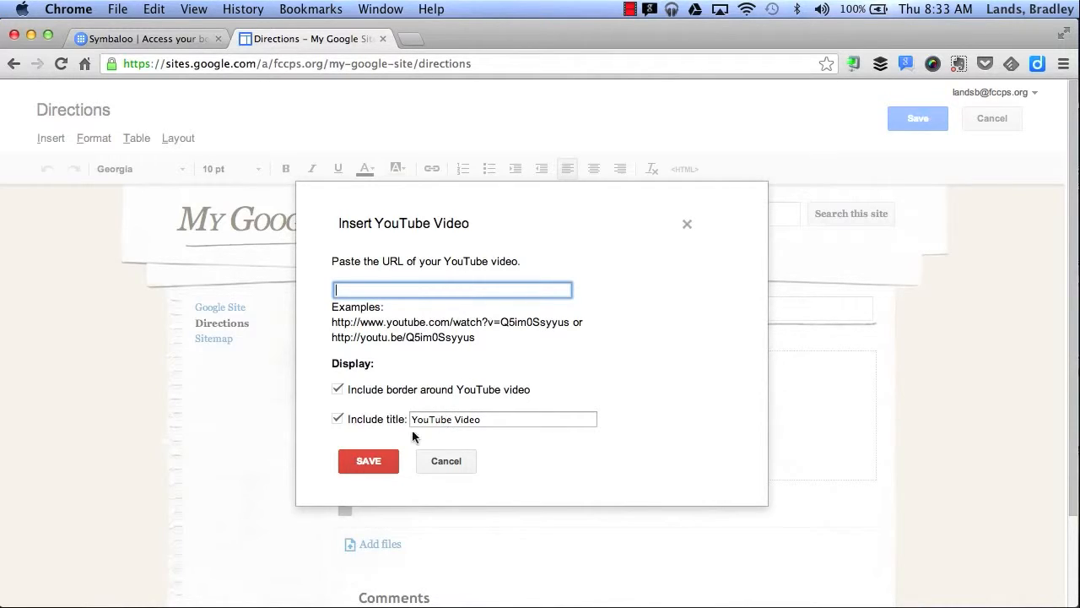
pyautogui.click(436, 461)
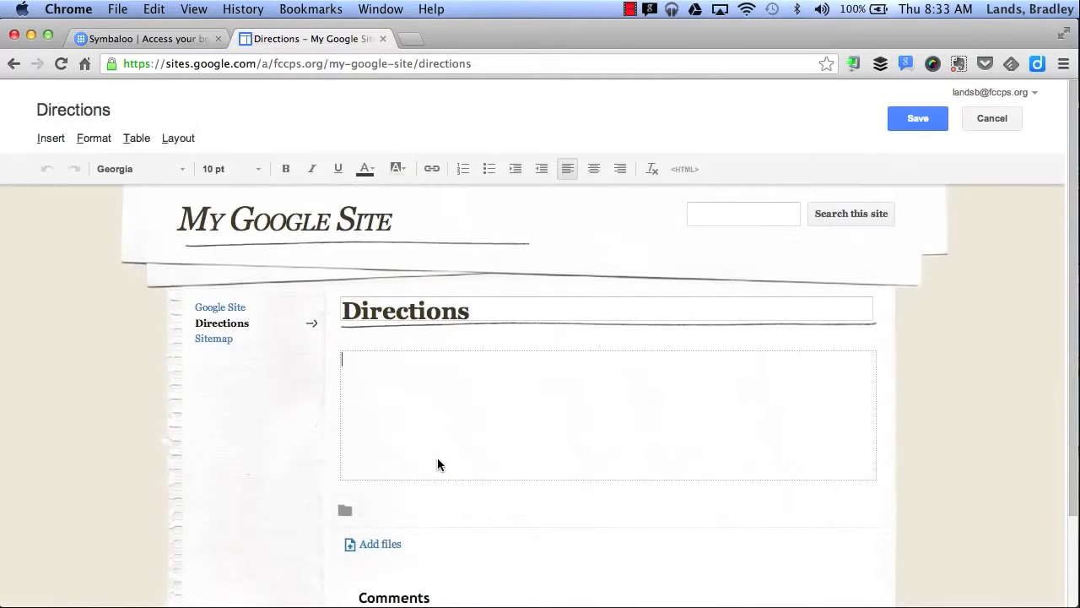
pyautogui.click(52, 140)
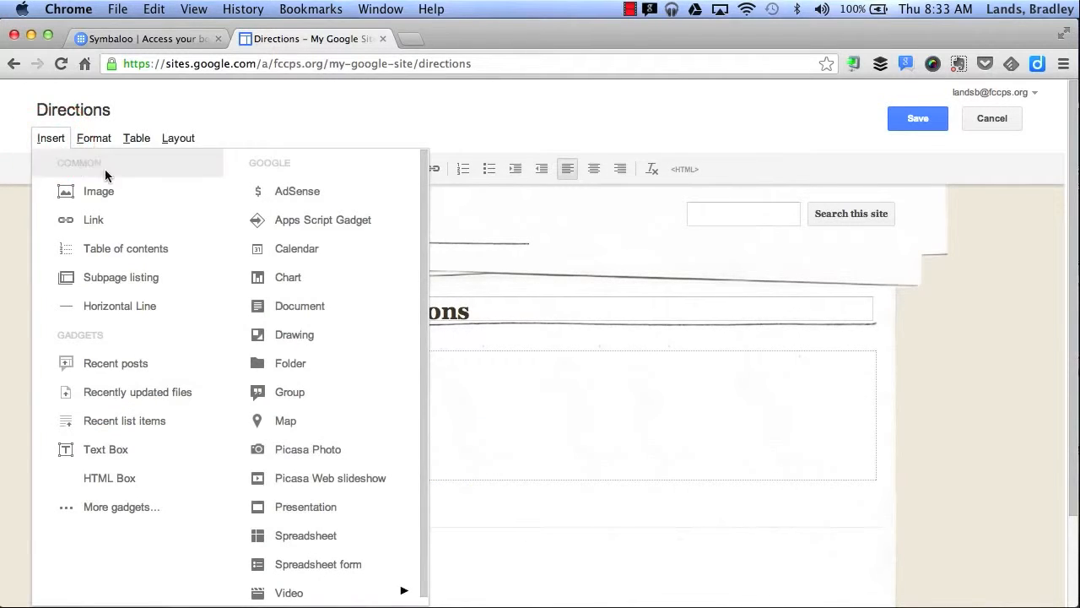
pyautogui.click(115, 191)
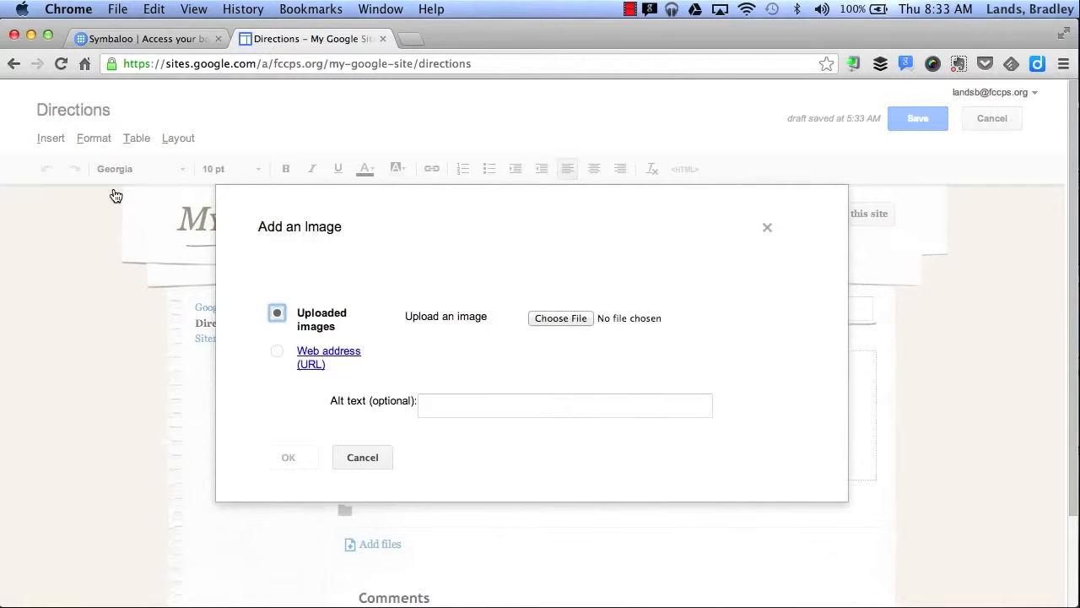
pyautogui.click(363, 457)
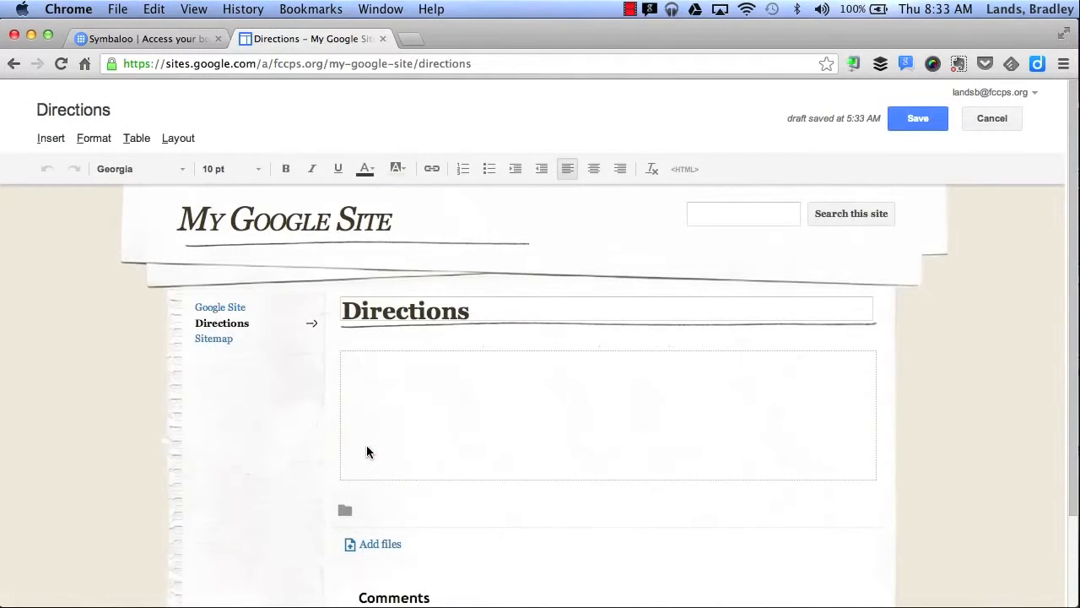
# Step: Save the Directions page and leave its editing mode
pyautogui.click(918, 119)
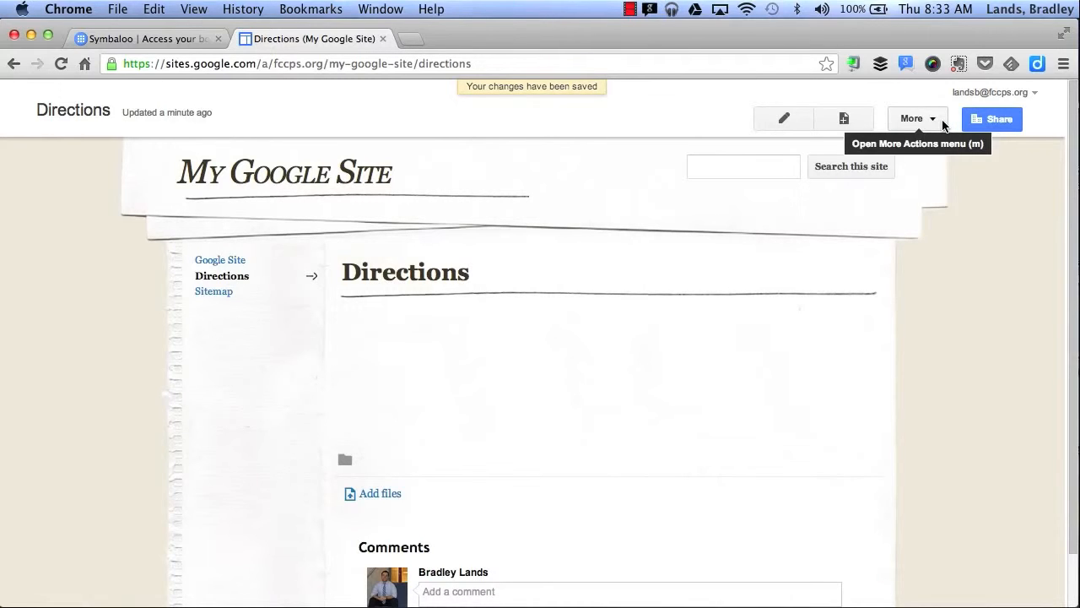
pyautogui.click(943, 123)
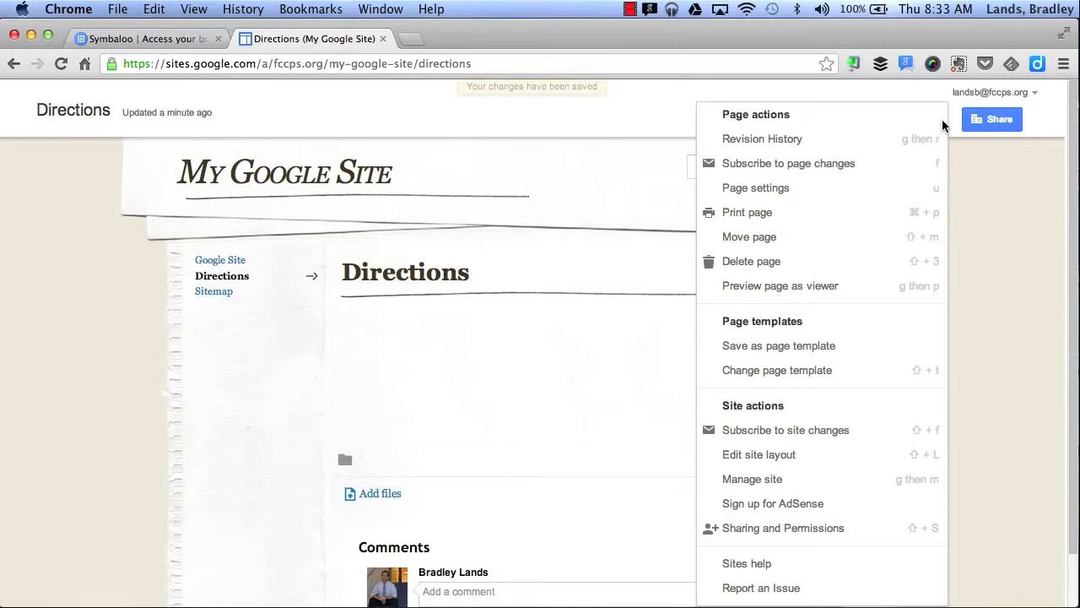
pyautogui.click(795, 195)
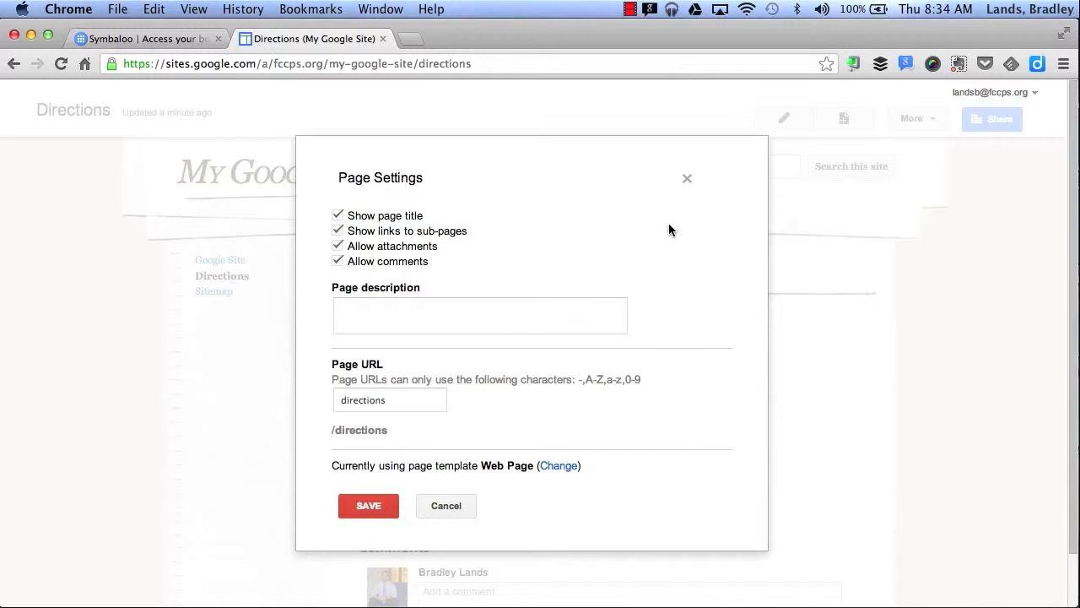
pyautogui.click(439, 505)
# Step: Add horizontal navigation to the site layout, keeping the theme default width, and close the layout editor
pyautogui.click(915, 120)
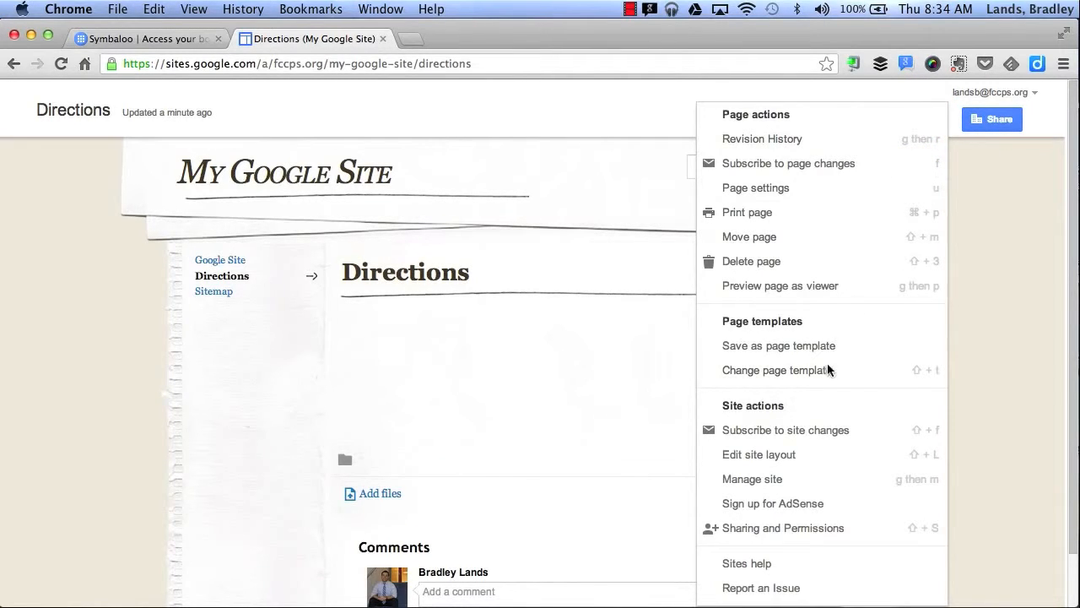
pyautogui.click(801, 461)
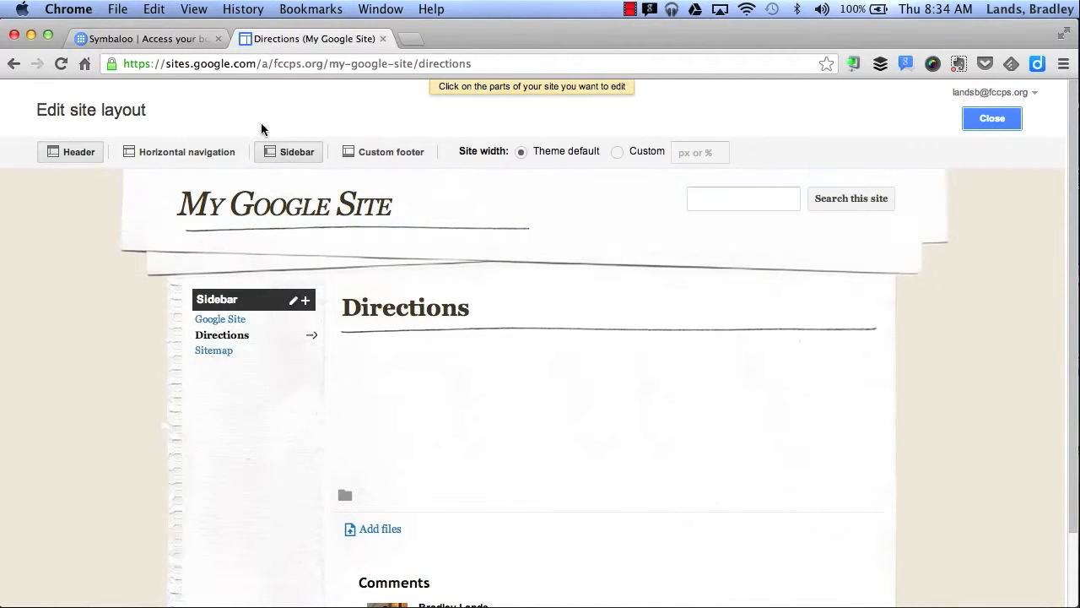
pyautogui.click(190, 152)
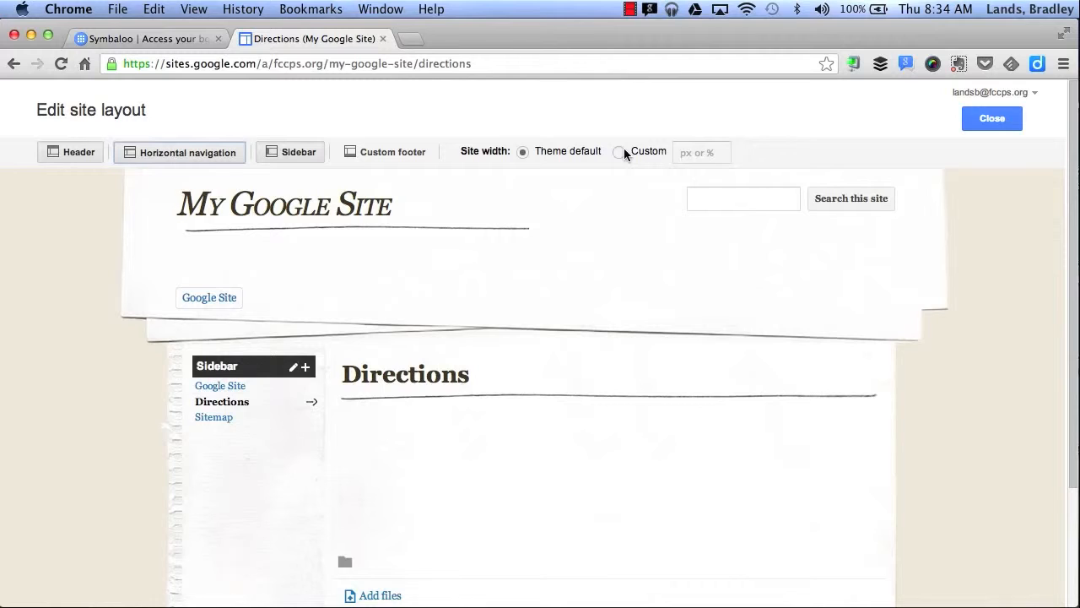
pyautogui.click(981, 121)
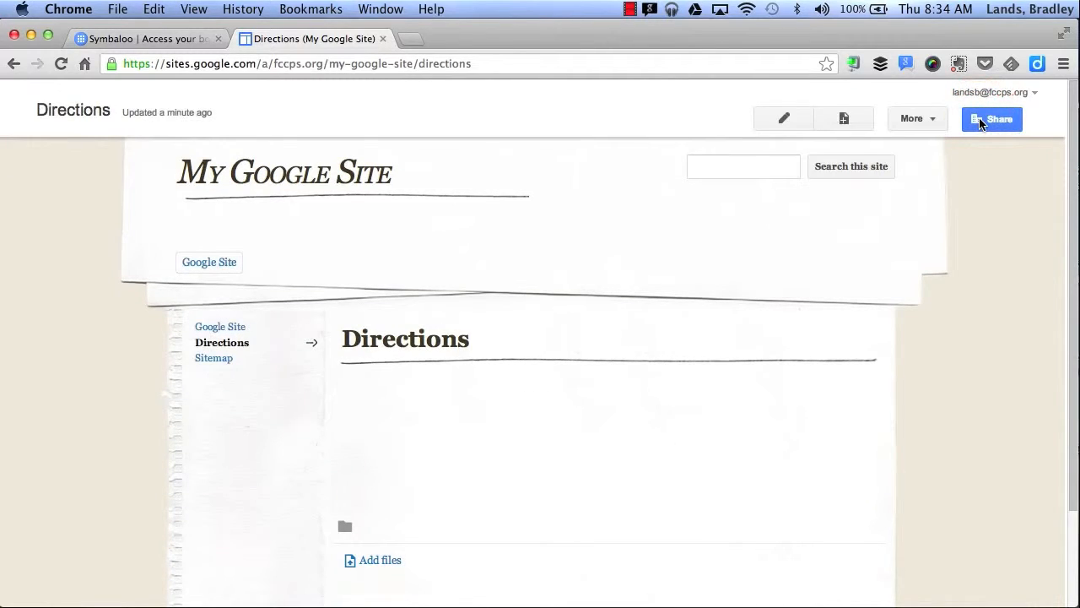
# Step: Examine the general site management settings, including description, landing page, template publishing and statistics, and view the site's page hierarchy
pyautogui.click(935, 124)
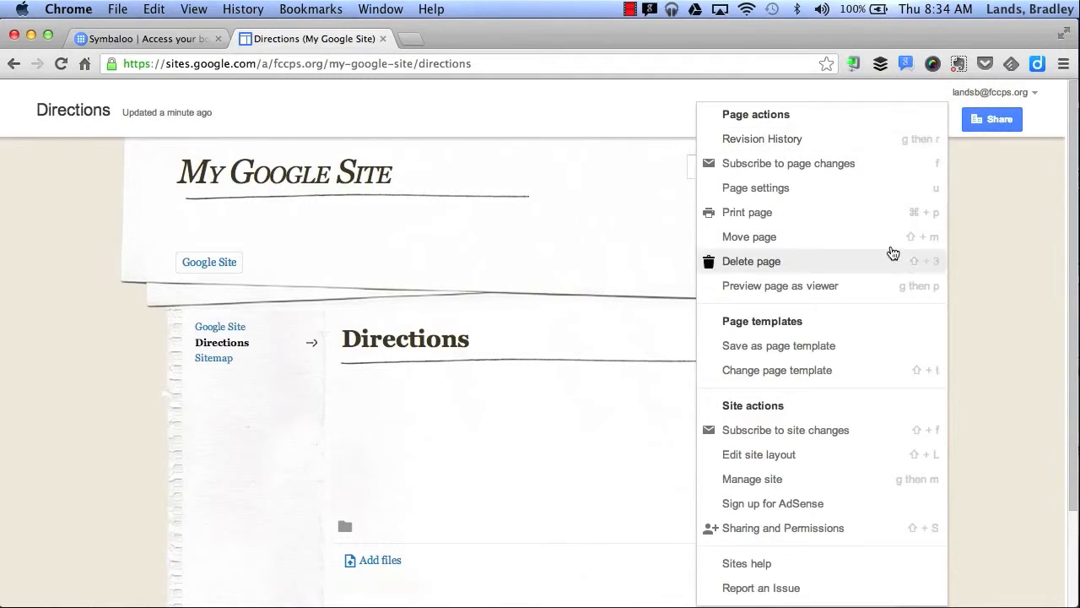
pyautogui.click(831, 487)
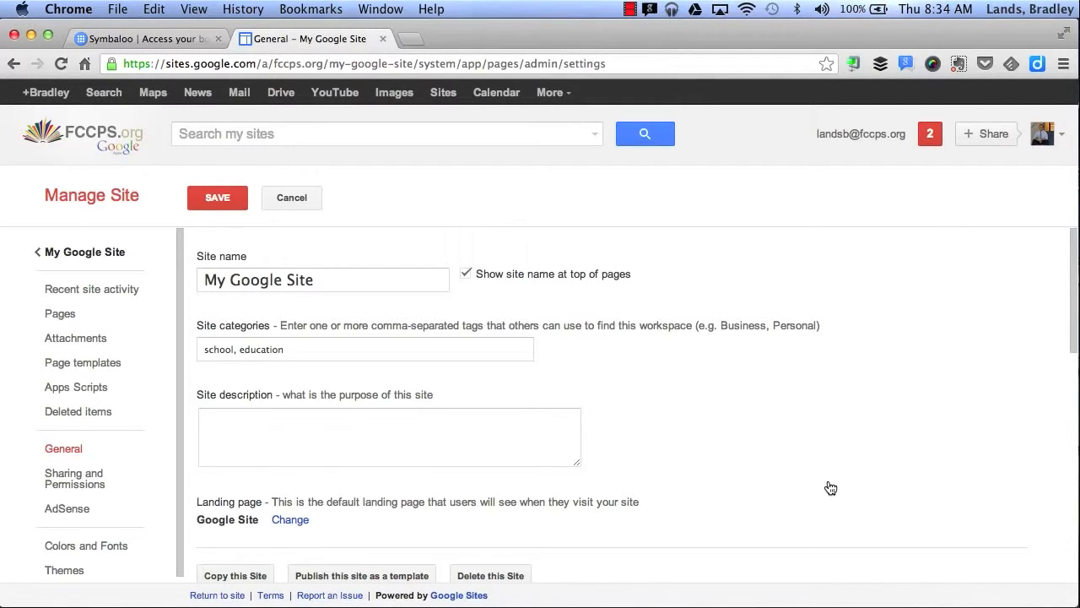
pyautogui.scroll(-1, 830, 488)
pyautogui.click(296, 320)
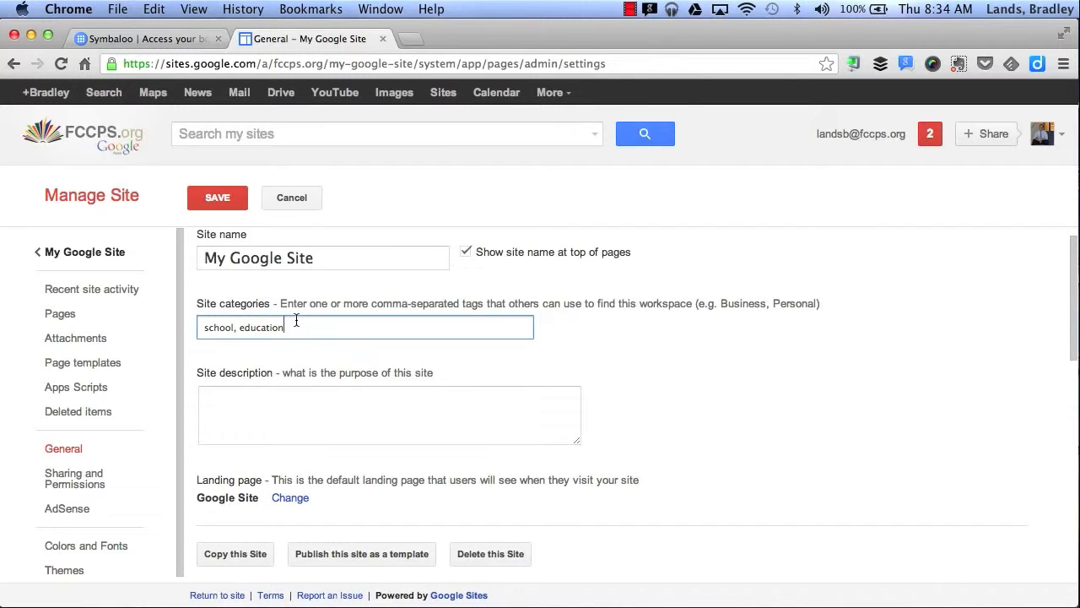
pyautogui.click(274, 411)
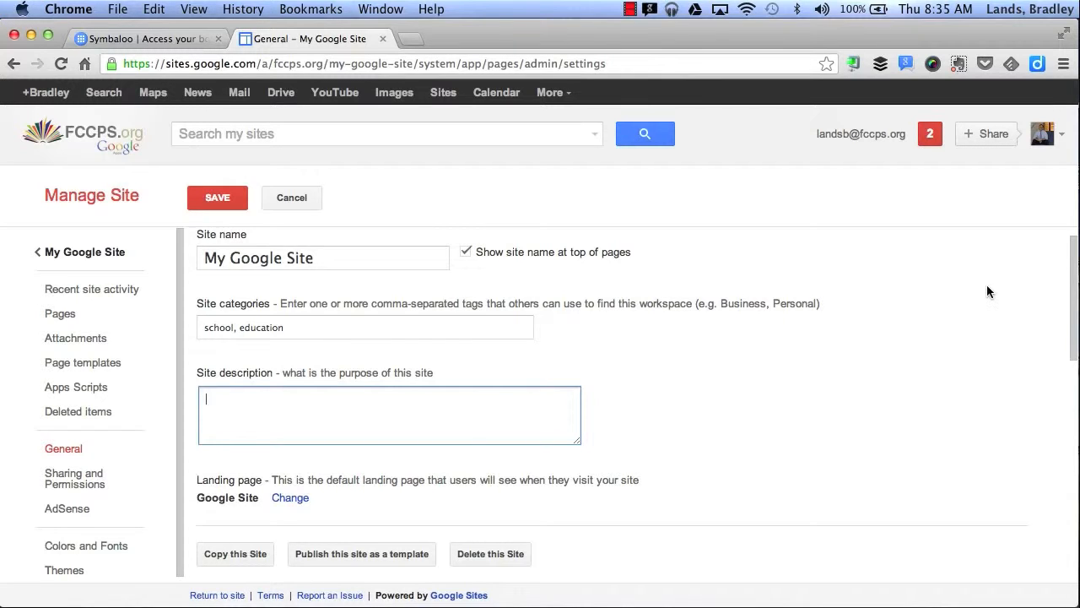
pyautogui.scroll(-5, 987, 291)
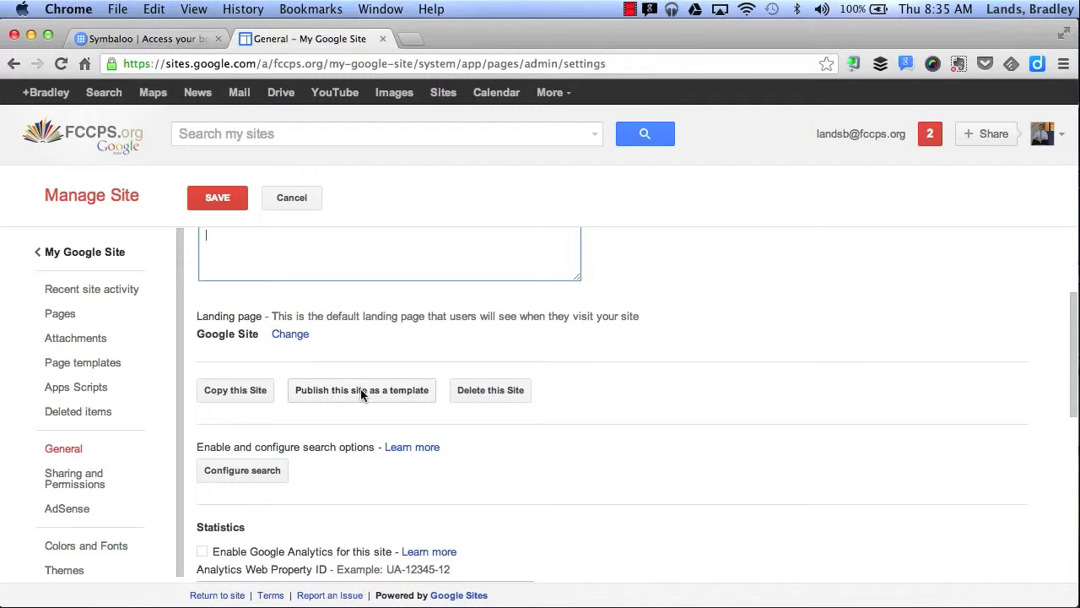
pyautogui.scroll(-9, 697, 414)
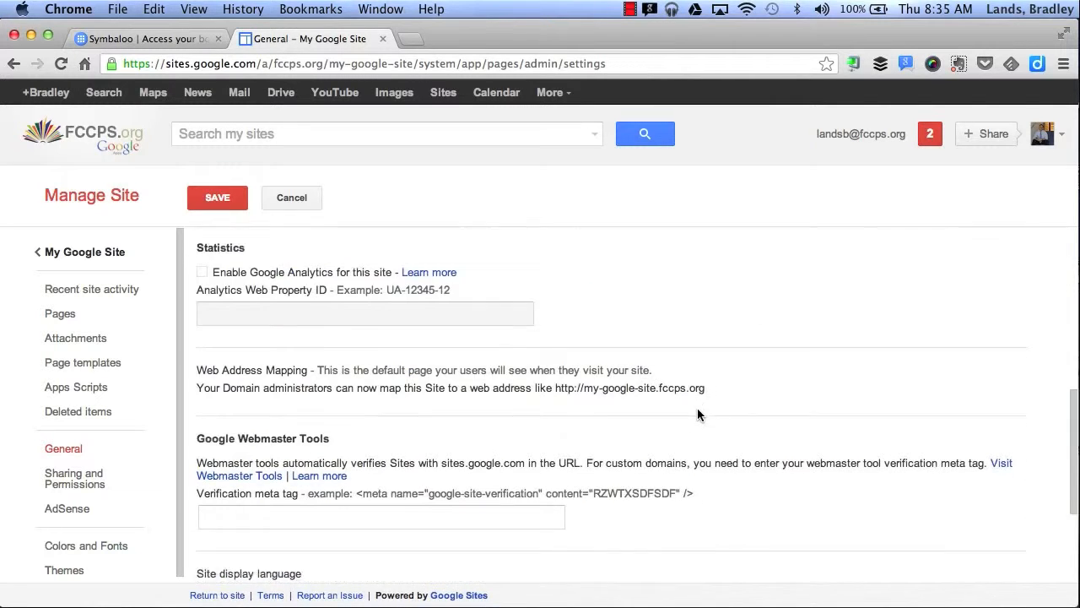
pyautogui.scroll(8, 697, 414)
pyautogui.scroll(5, 697, 411)
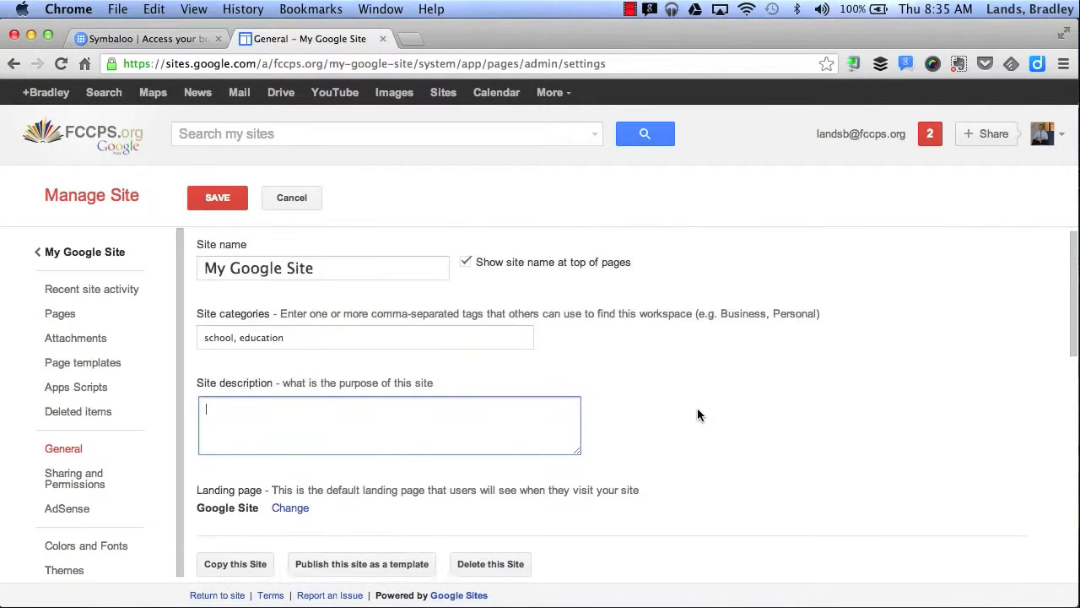
pyautogui.click(96, 321)
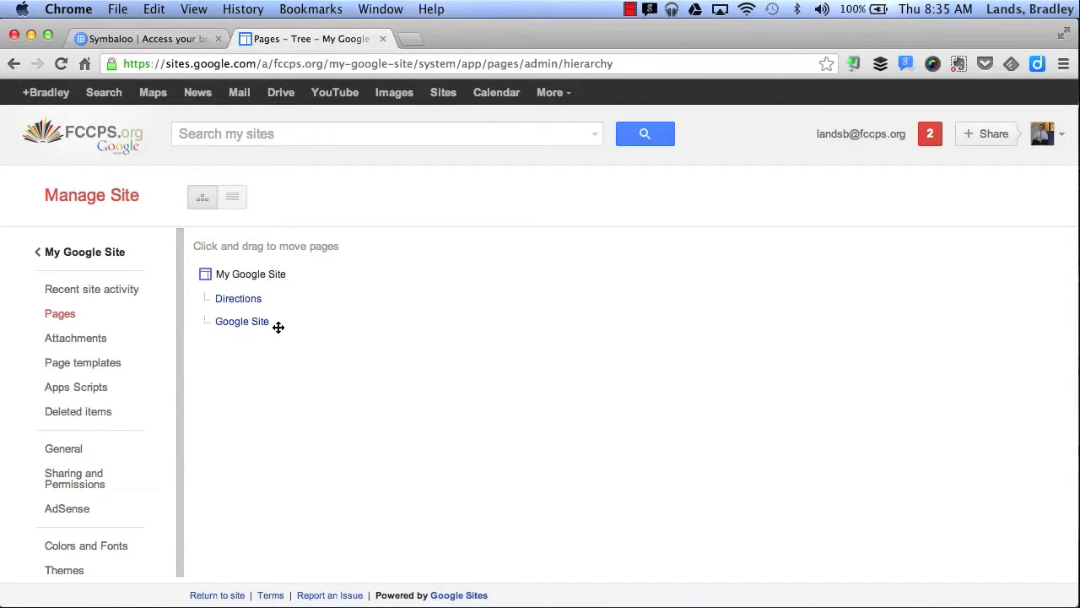
# Step: Examine which page, header, content, sidebar and navigation elements can be customized in the site's Colors and Fonts settings
pyautogui.scroll(-1, 82, 384)
pyautogui.click(74, 537)
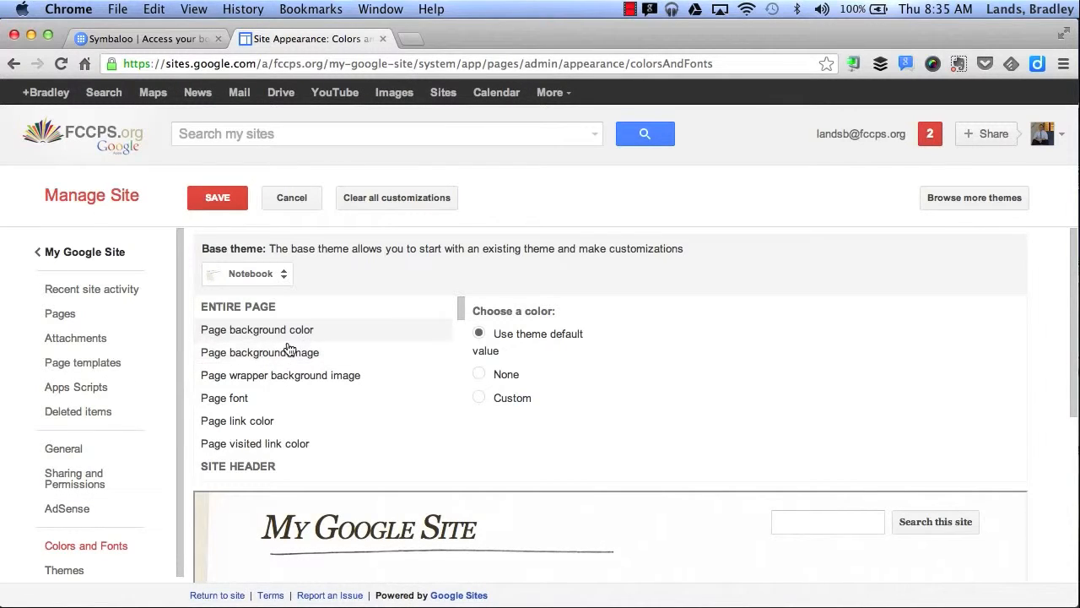
pyautogui.scroll(-3, 304, 361)
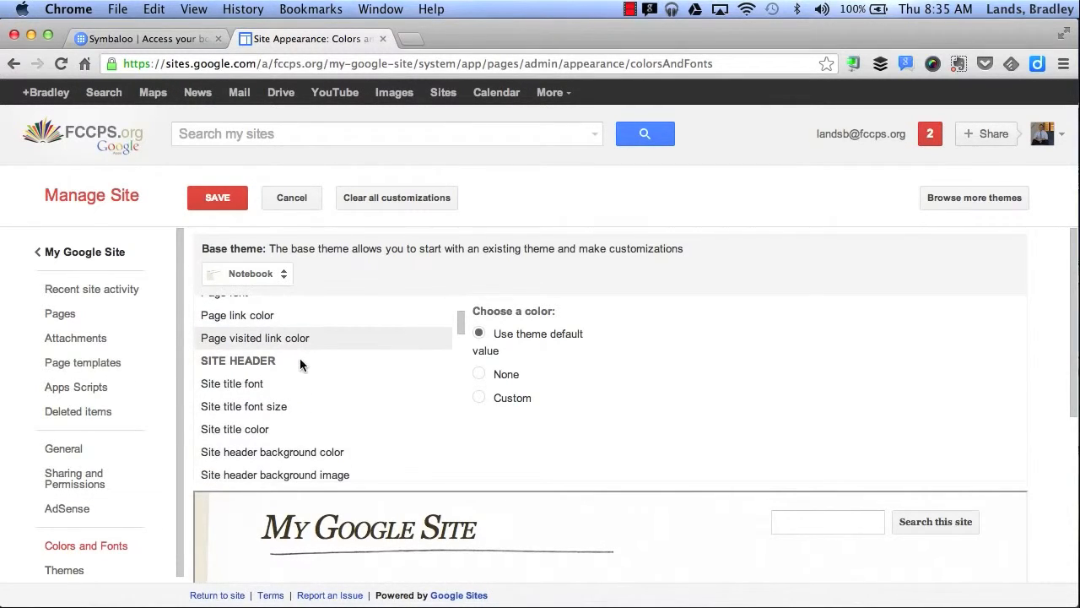
pyautogui.scroll(-12, 280, 359)
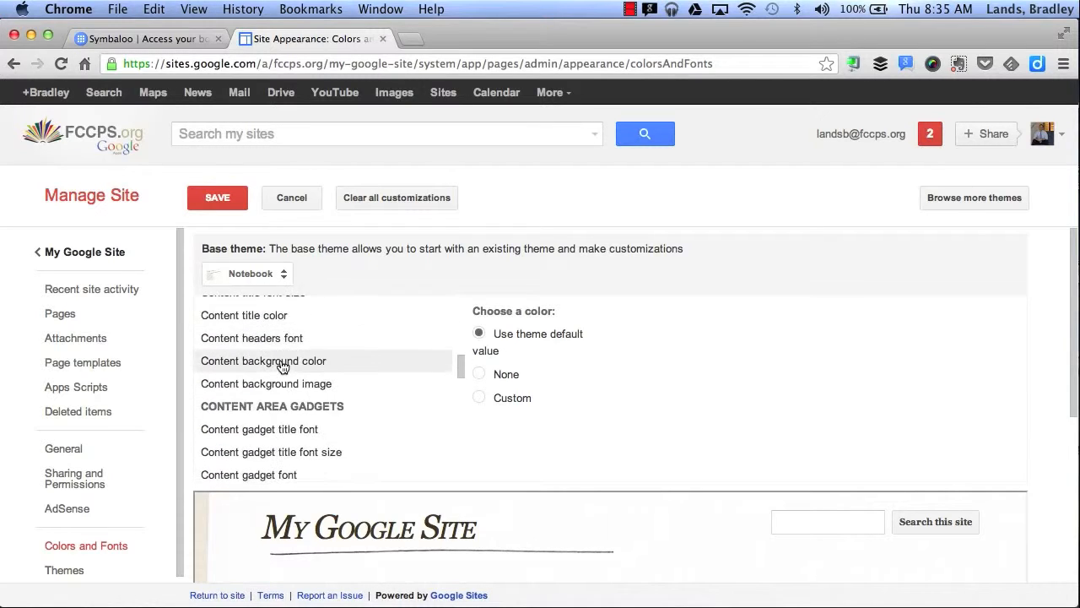
pyautogui.scroll(-8, 358, 342)
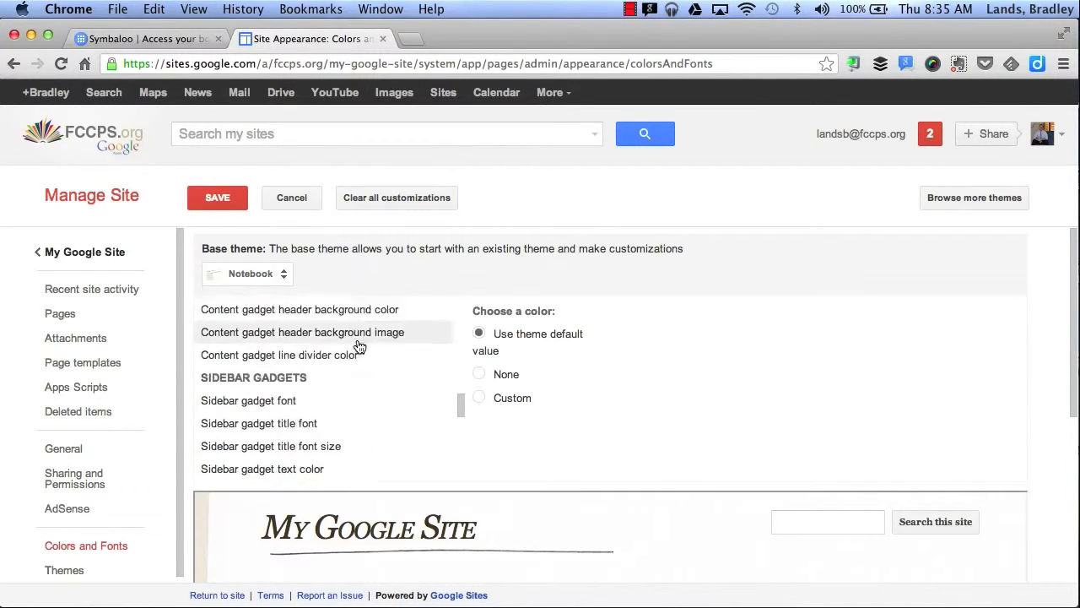
pyautogui.scroll(1, 357, 345)
pyautogui.scroll(-5, 329, 411)
pyautogui.scroll(-1, 328, 411)
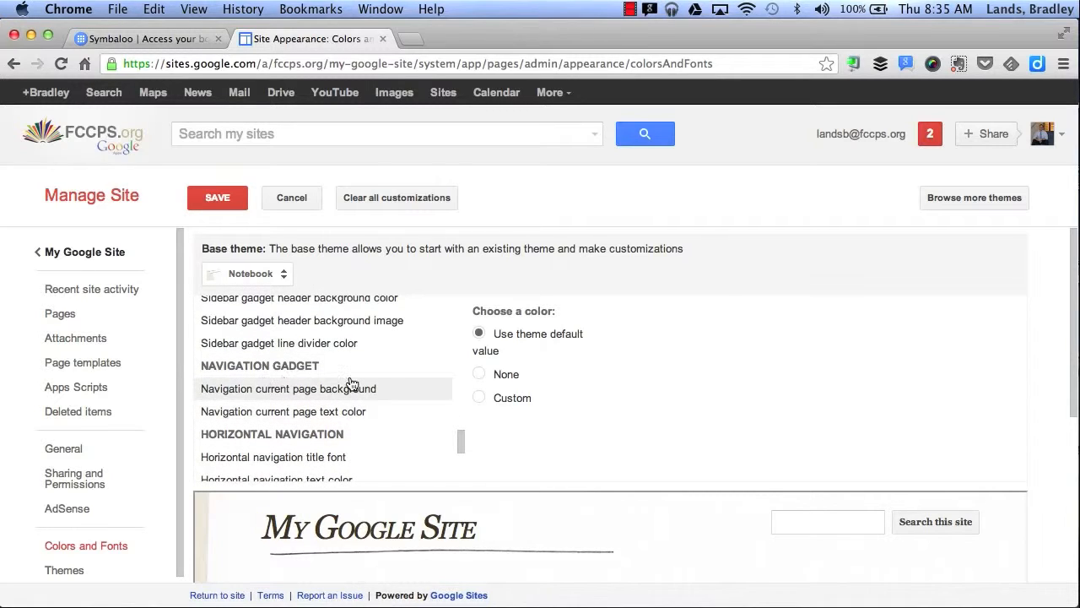
pyautogui.scroll(5, 350, 381)
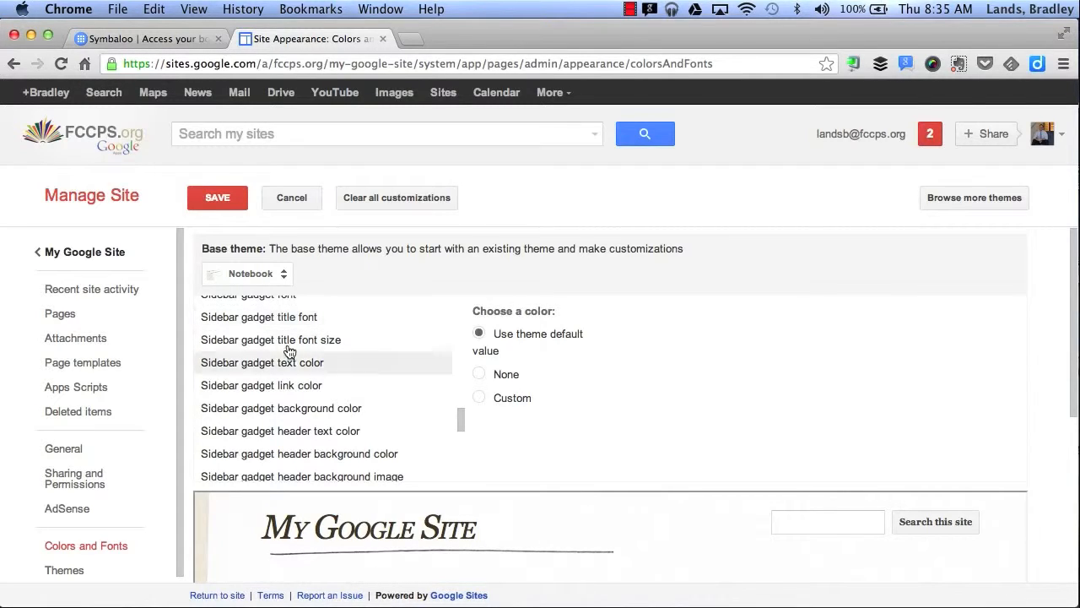
# Step: Browse the available site themes, apply the Shipshape theme, save it and return to the site's home page
pyautogui.click(64, 567)
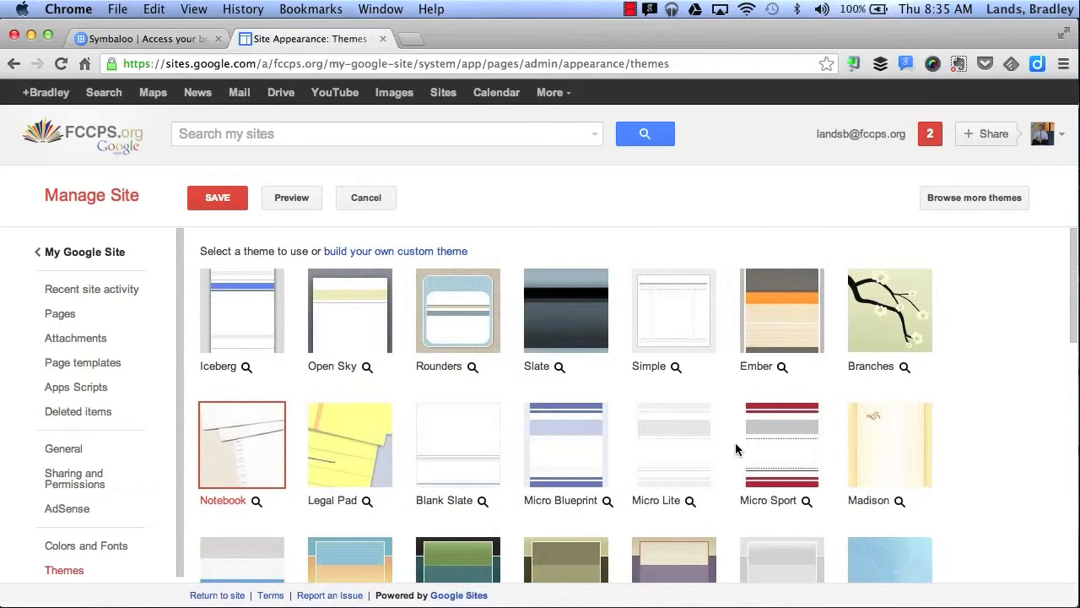
pyautogui.scroll(-5, 735, 445)
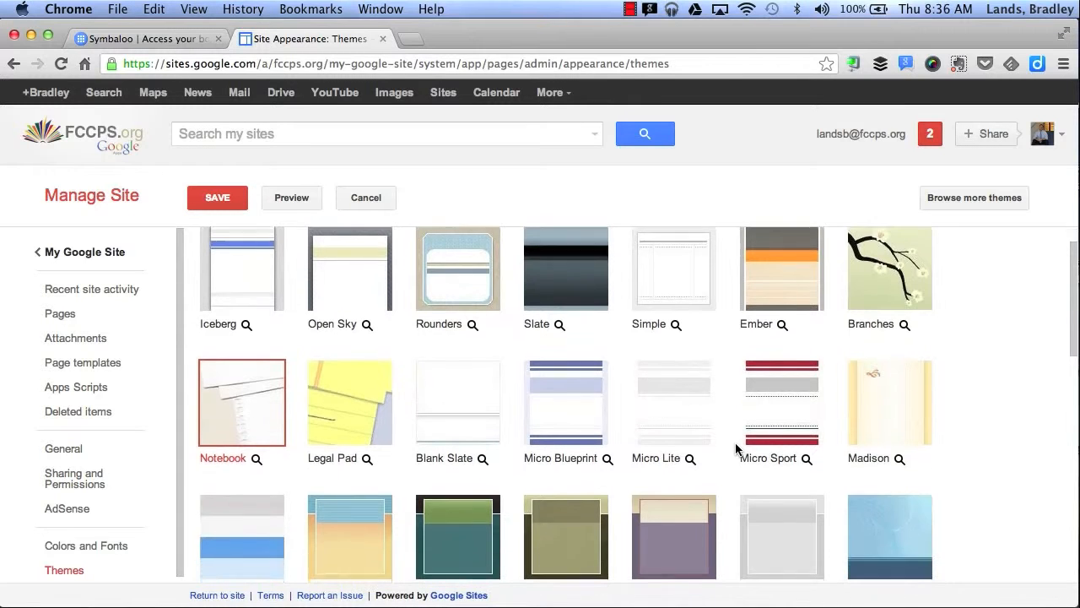
pyautogui.scroll(-5, 735, 445)
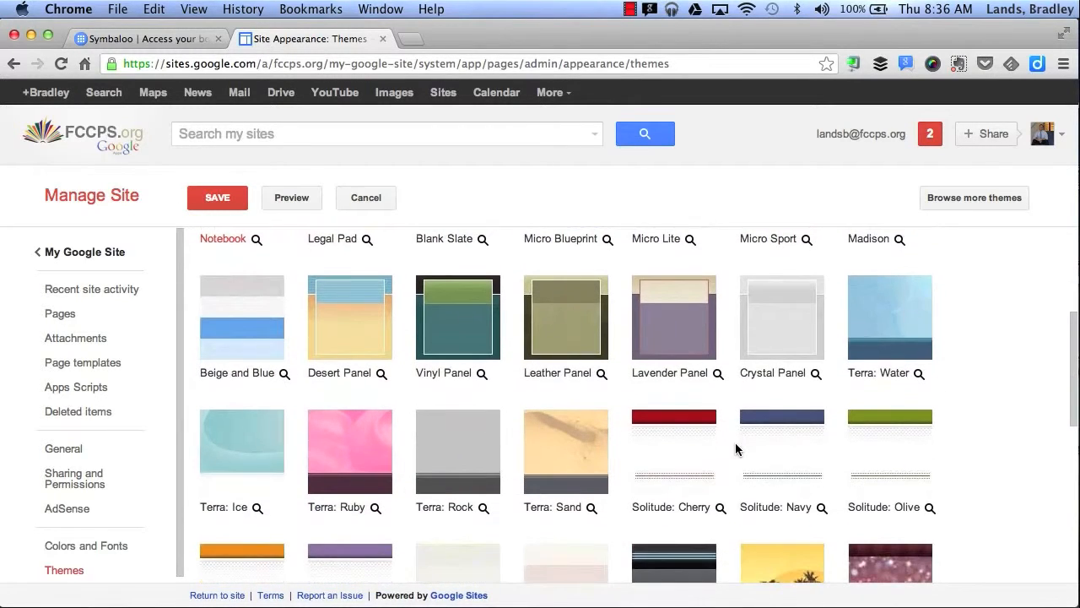
pyautogui.scroll(-3, 735, 444)
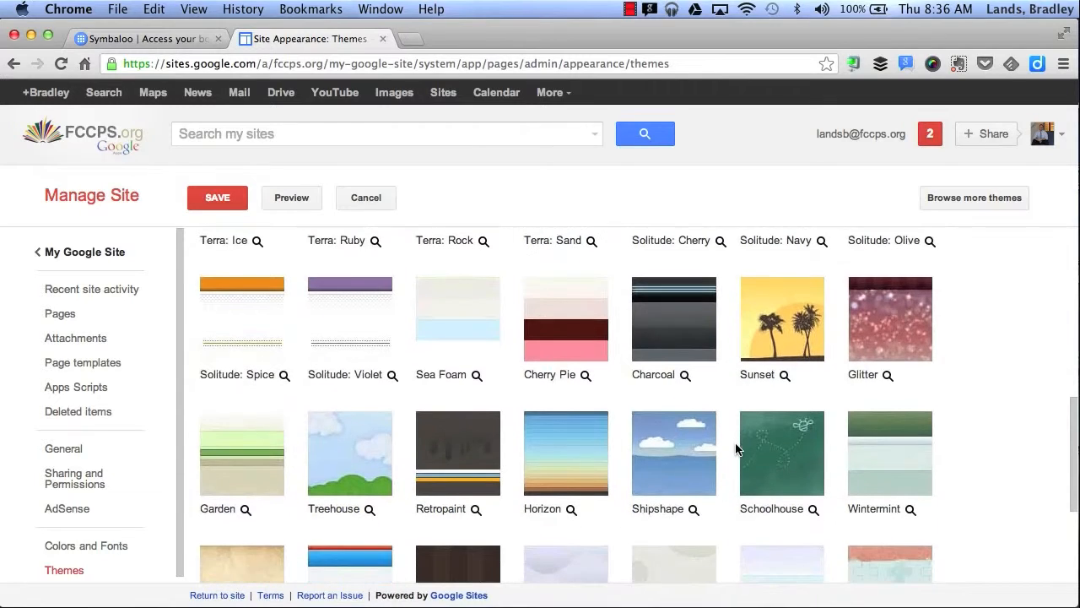
pyautogui.click(676, 469)
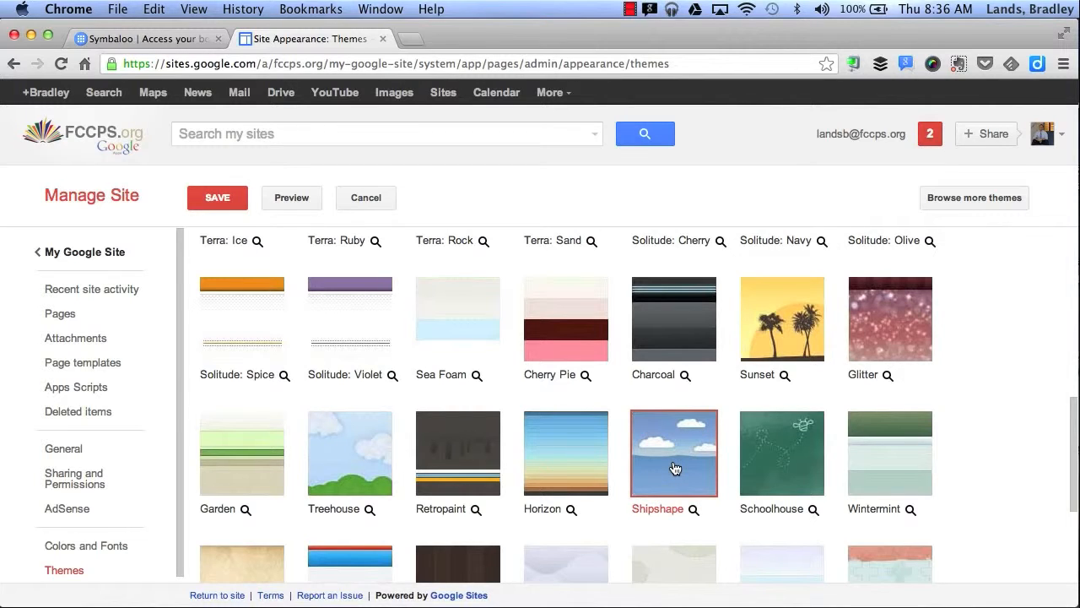
pyautogui.scroll(10, 675, 468)
pyautogui.click(214, 196)
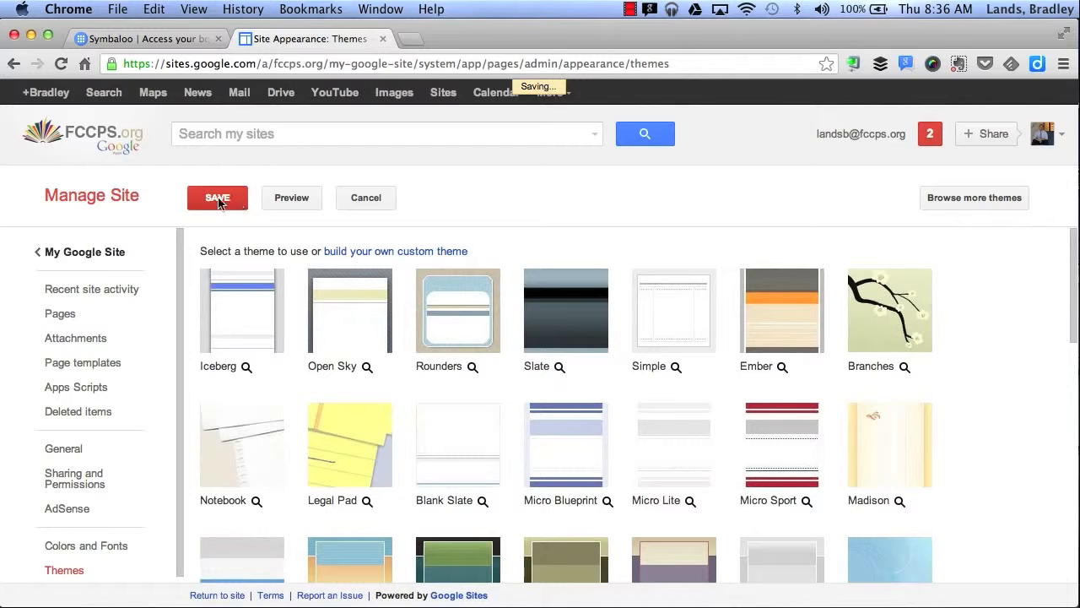
pyautogui.click(91, 265)
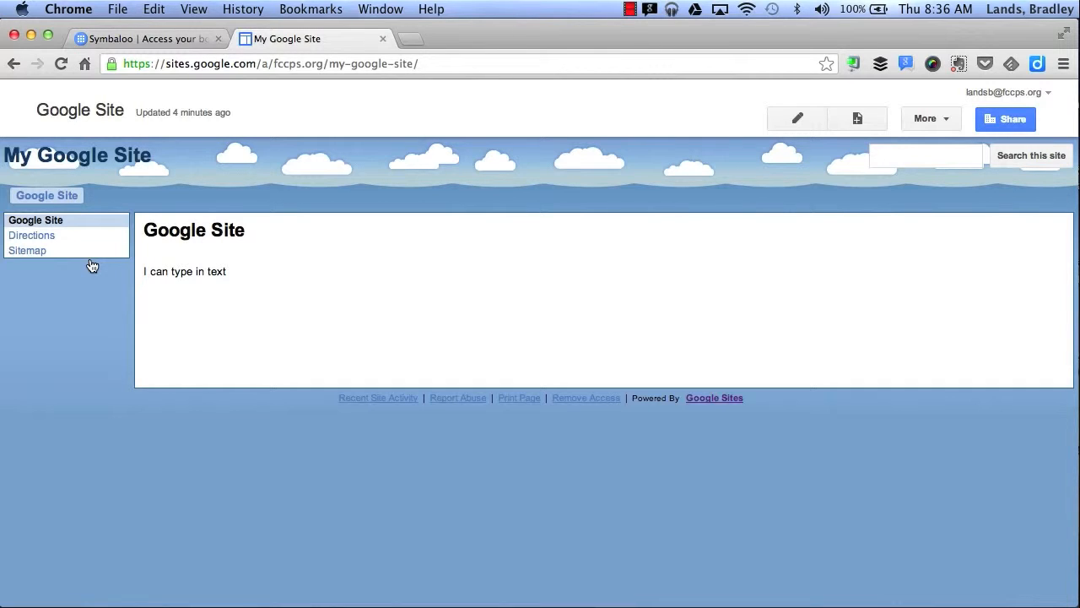
# Step: Examine the site's sharing and permissions settings, including the share link, who has access and the entry for adding people
pyautogui.click(1022, 120)
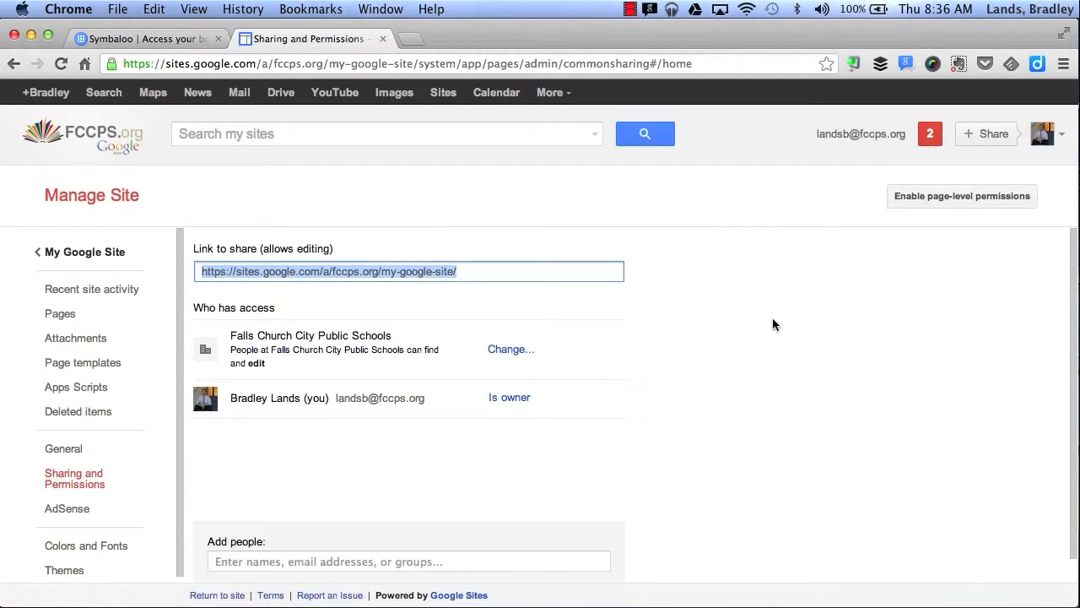
pyautogui.scroll(-2, 734, 391)
pyautogui.click(258, 537)
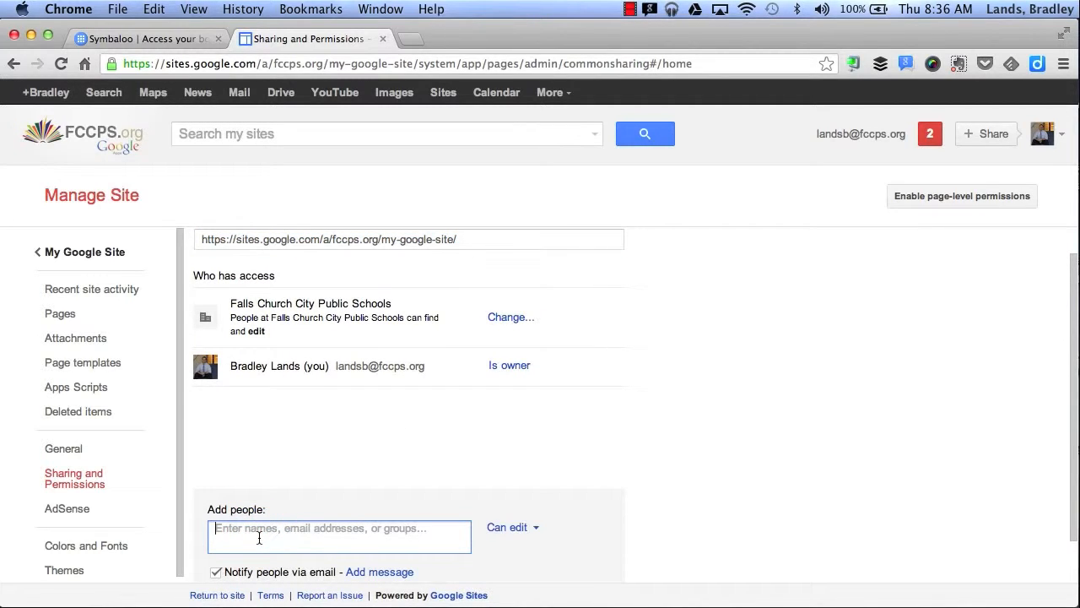
# Step: Save the site visibility as Falls Church City Public Schools with Can edit access, and return to the site
pyautogui.click(492, 316)
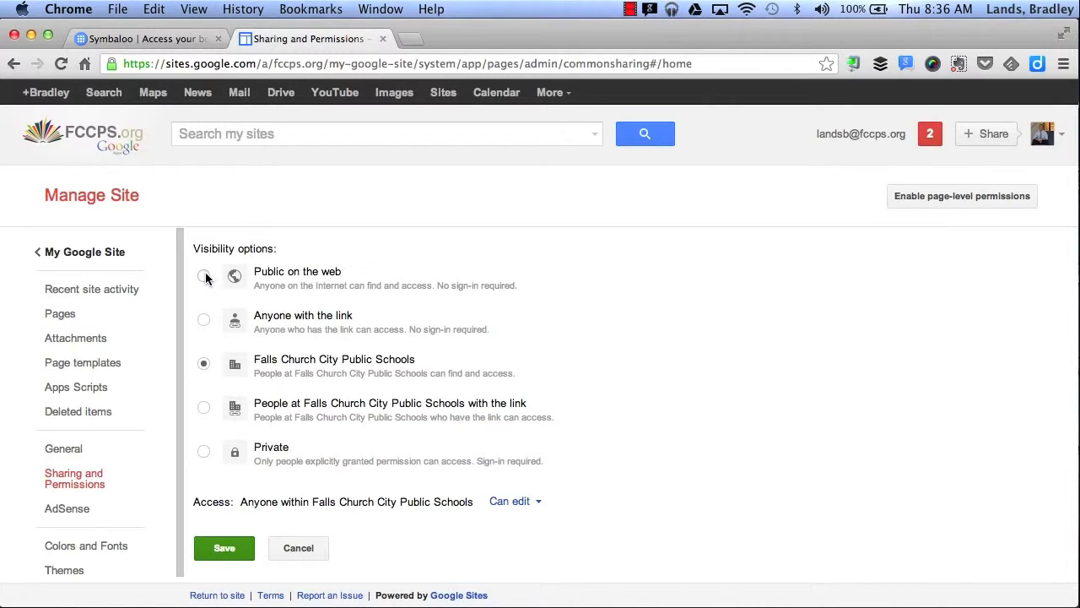
pyautogui.click(514, 507)
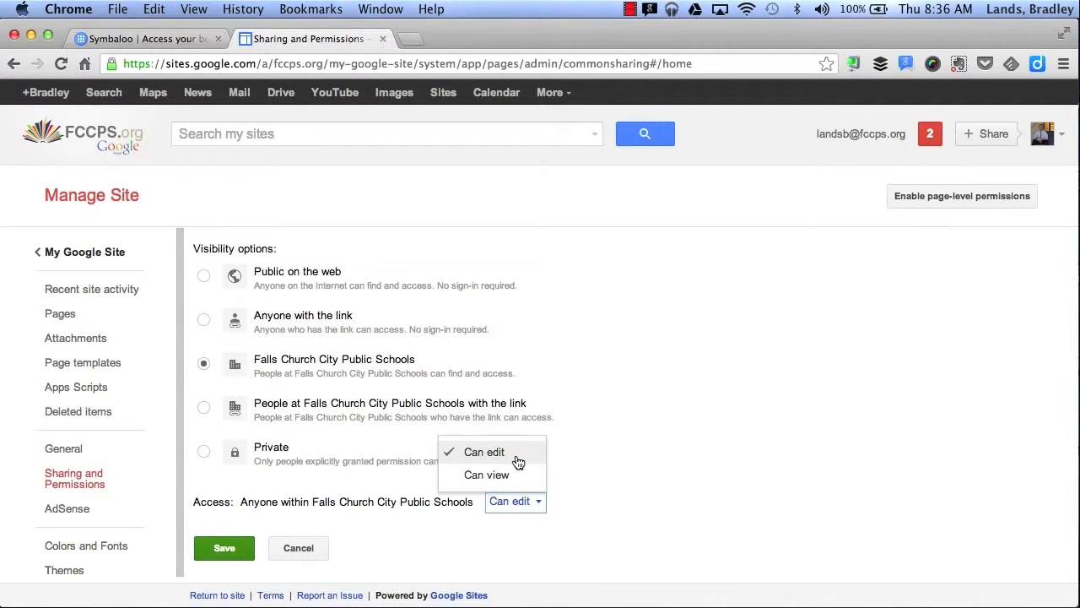
pyautogui.click(224, 548)
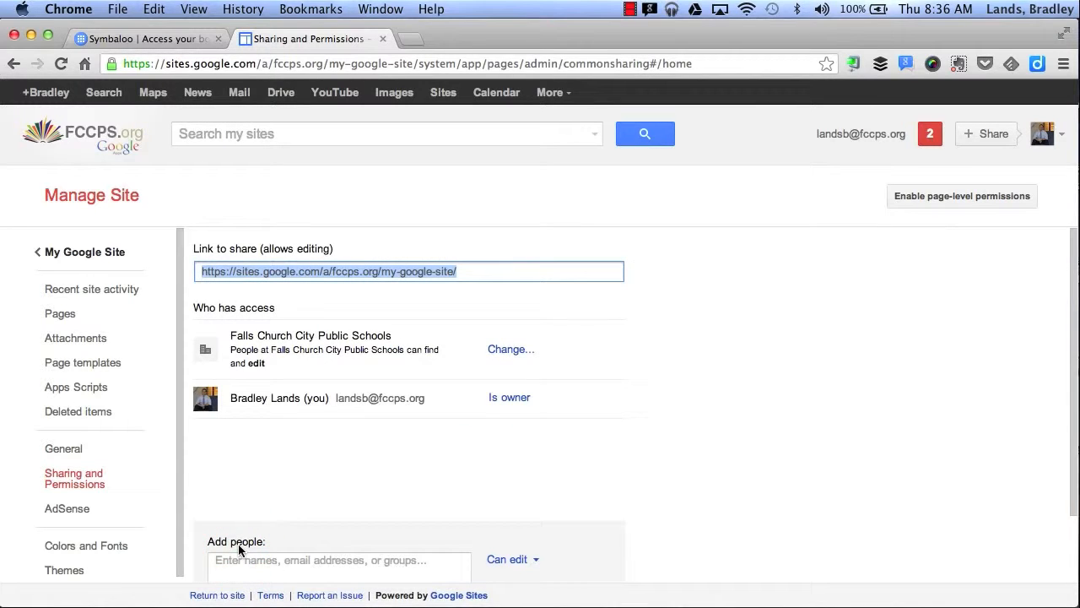
pyautogui.click(111, 253)
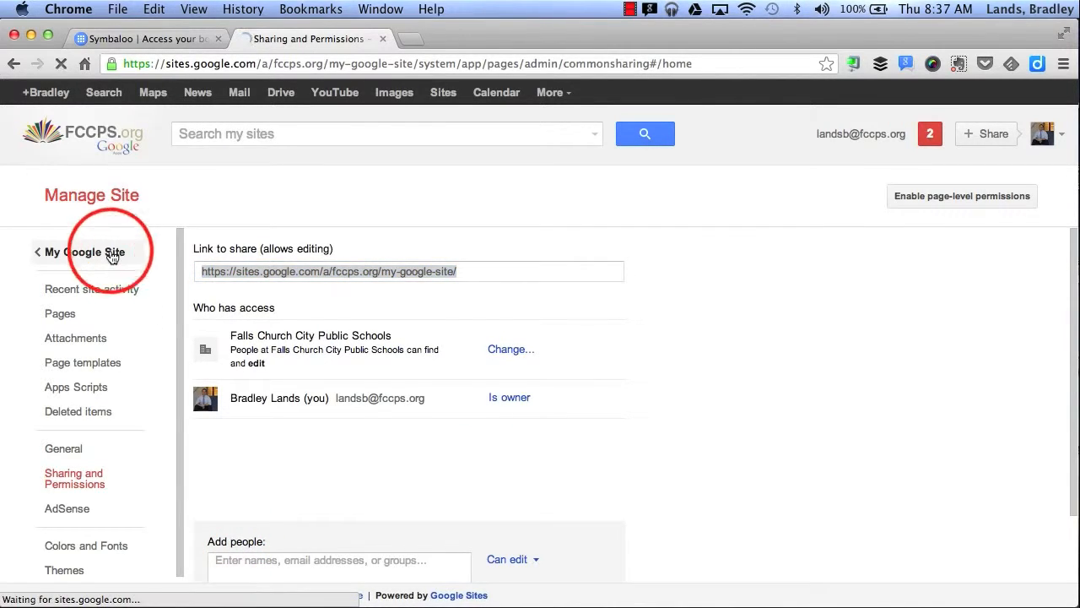